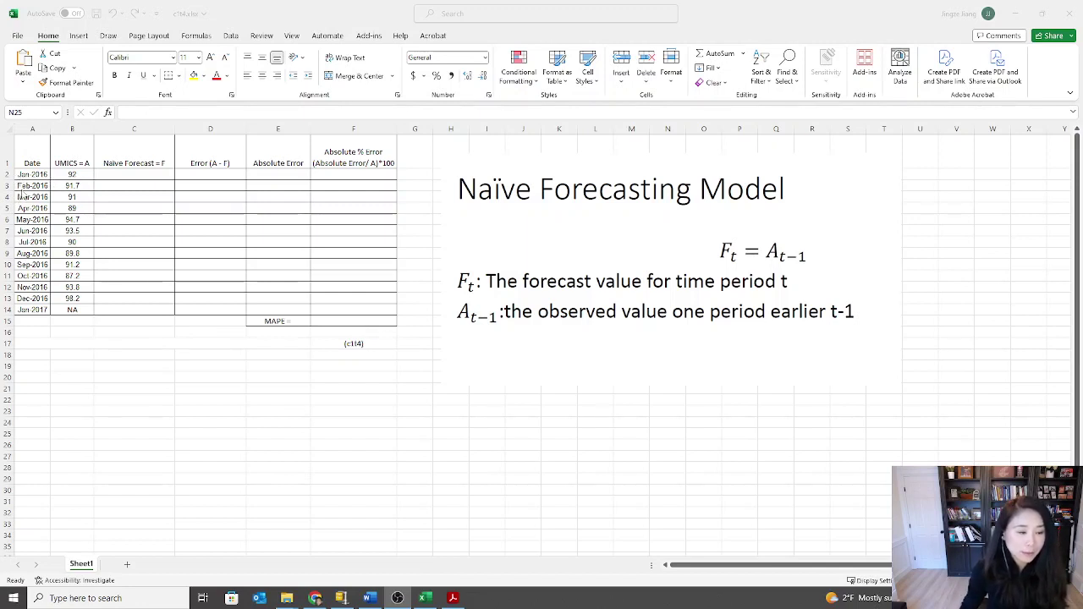
# Step: Enter the naïve forecast formula =B2 for Feb-2016 in C3 and fill it down through Jan-2017 in C14
pyautogui.click(123, 188)
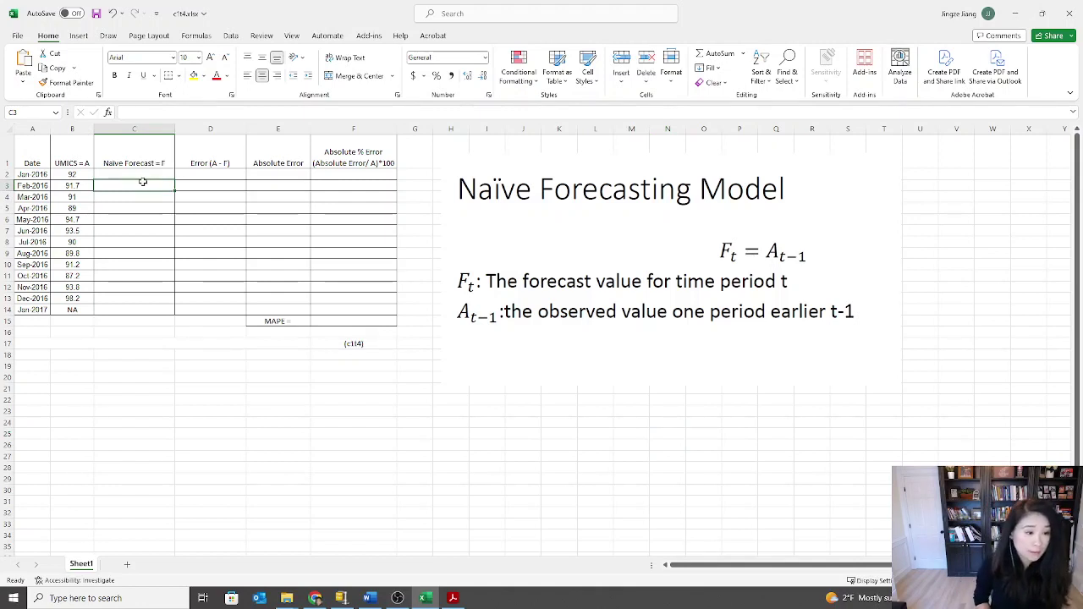
pyautogui.write('=')
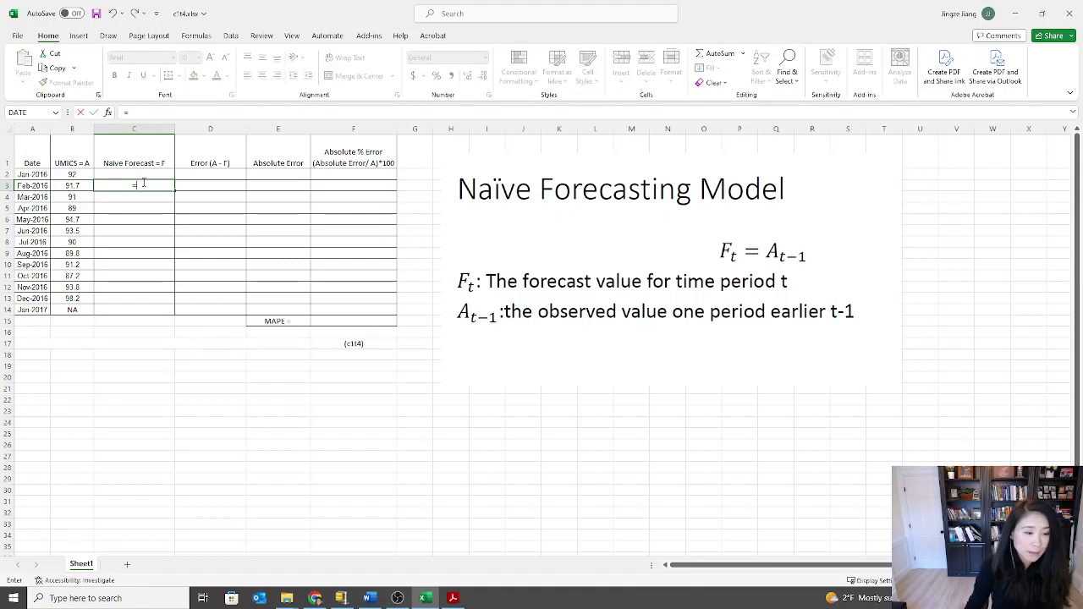
pyautogui.click(74, 175)
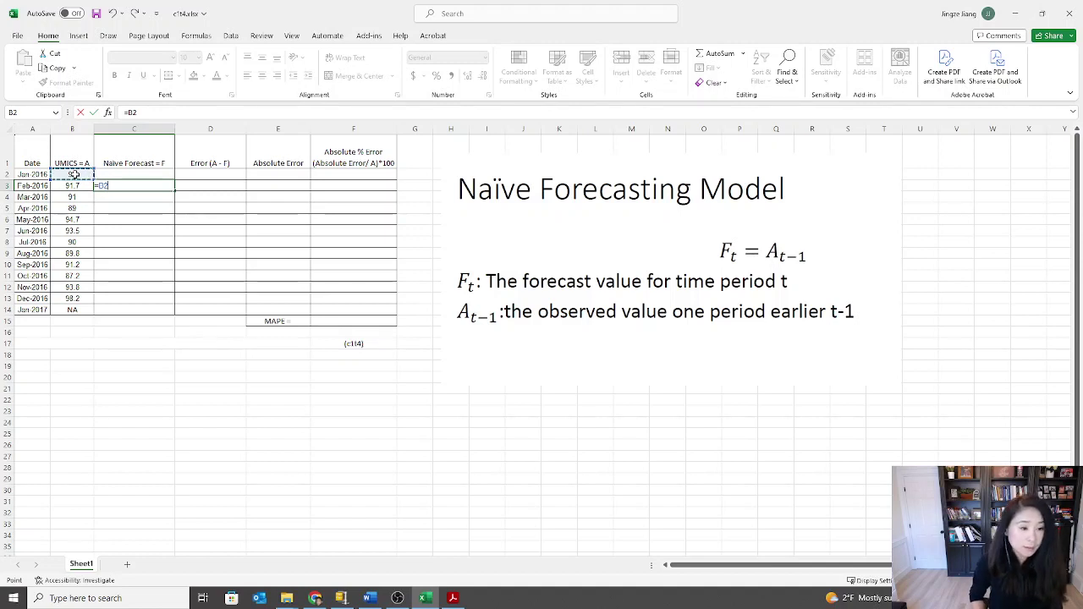
pyautogui.press('Return')
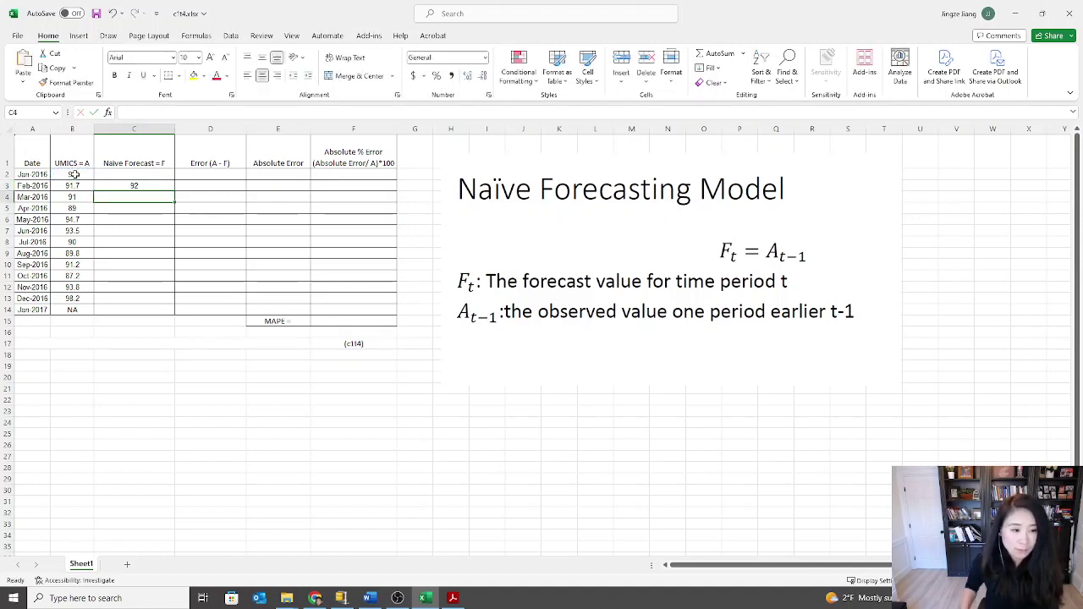
pyautogui.click(140, 186)
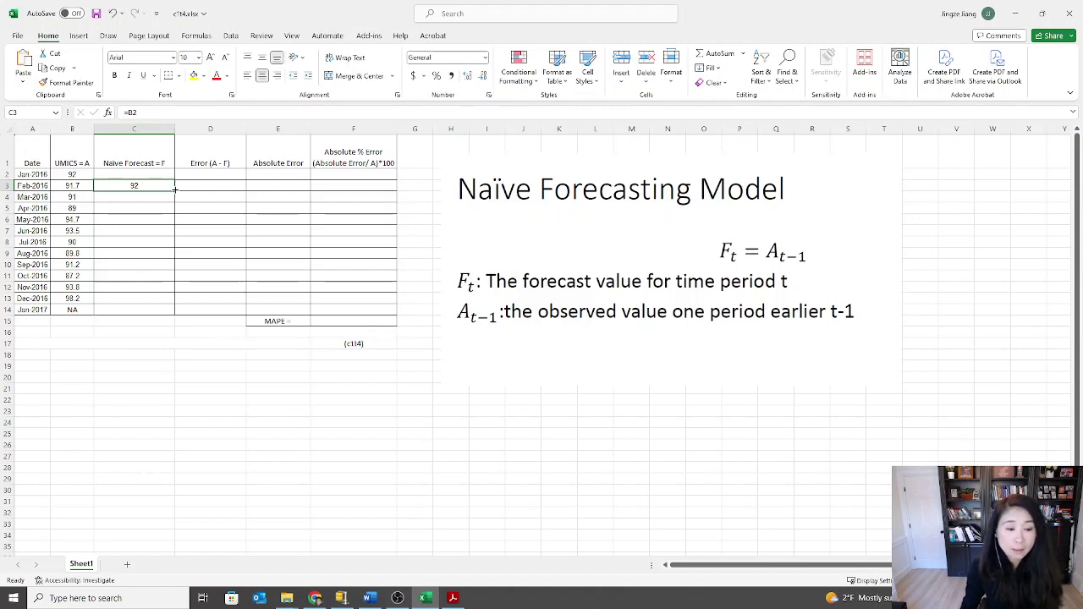
pyautogui.moveTo(175, 190); pyautogui.dragTo(175, 190)
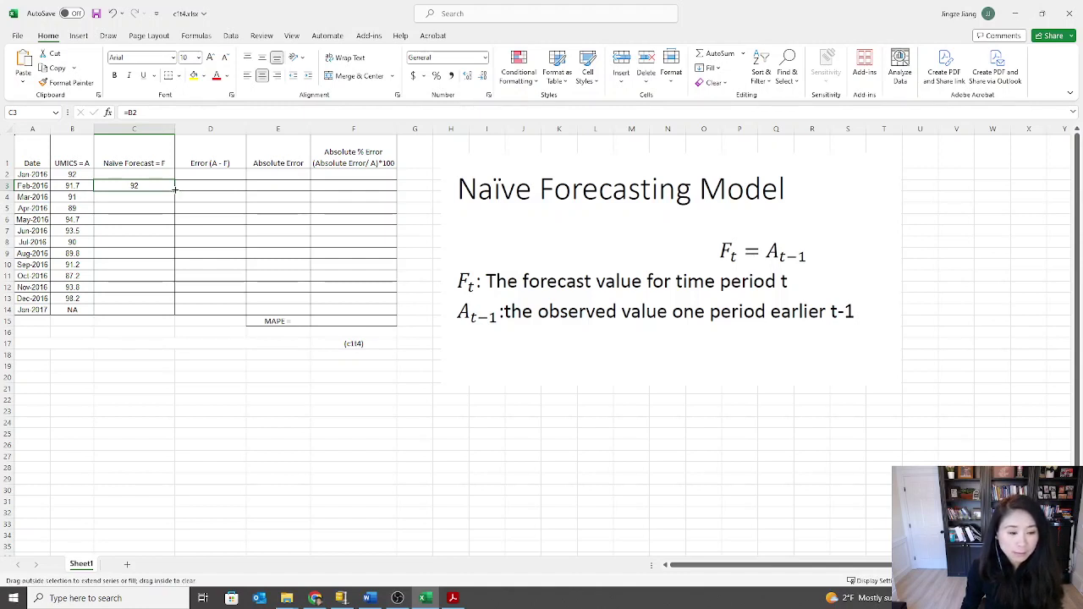
pyautogui.moveTo(175, 190); pyautogui.dragTo(177, 319)
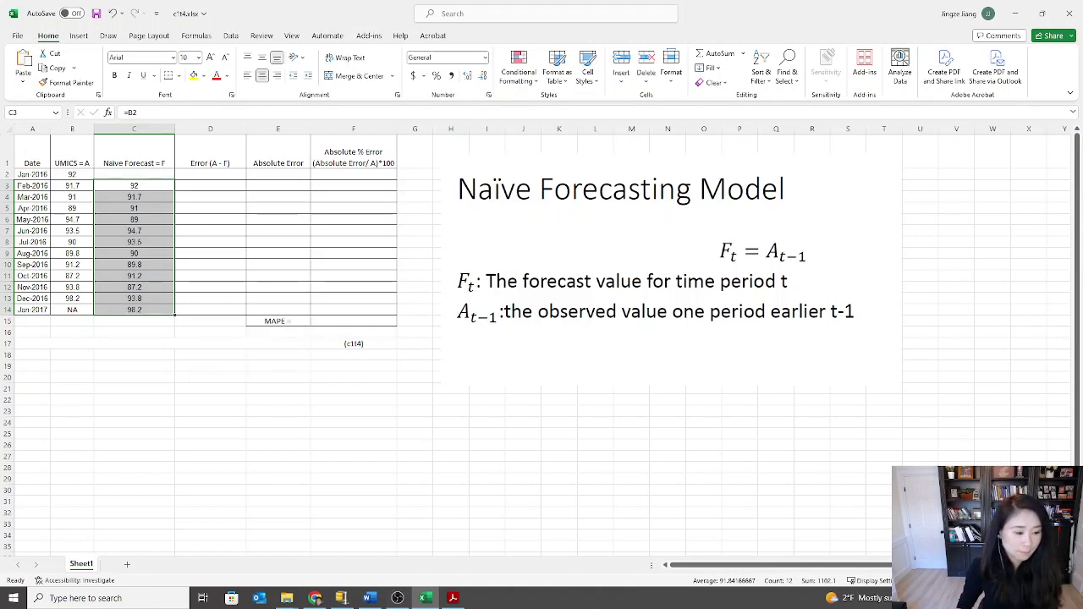
# Step: Paste the Mean Absolute Percentage Error formula picture beside the table, above the naïve forecasting model picture
pyautogui.hotkey('ctrl', 'v')
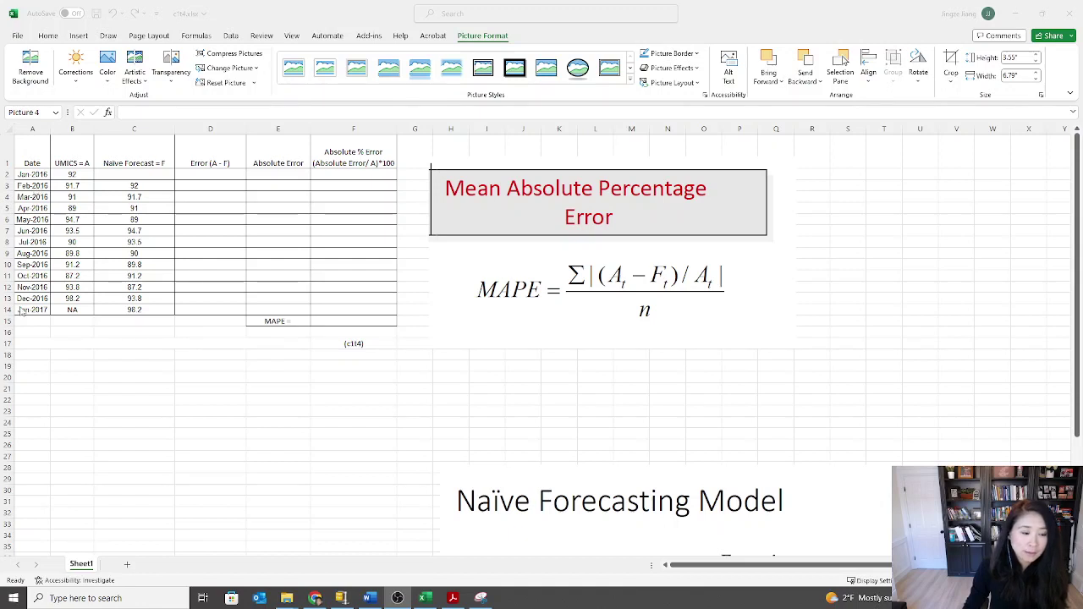
# Step: Enter the forecast error formula =B3-C3 in D3 and fill it down through Dec-2016 in D13
pyautogui.click(199, 184)
pyautogui.click(202, 184)
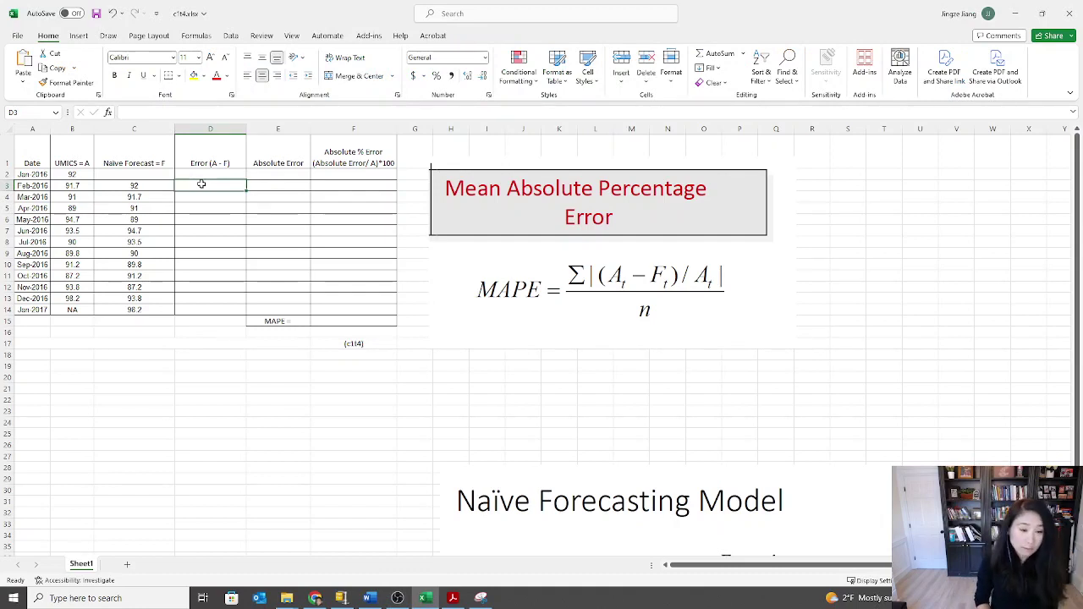
pyautogui.write('=')
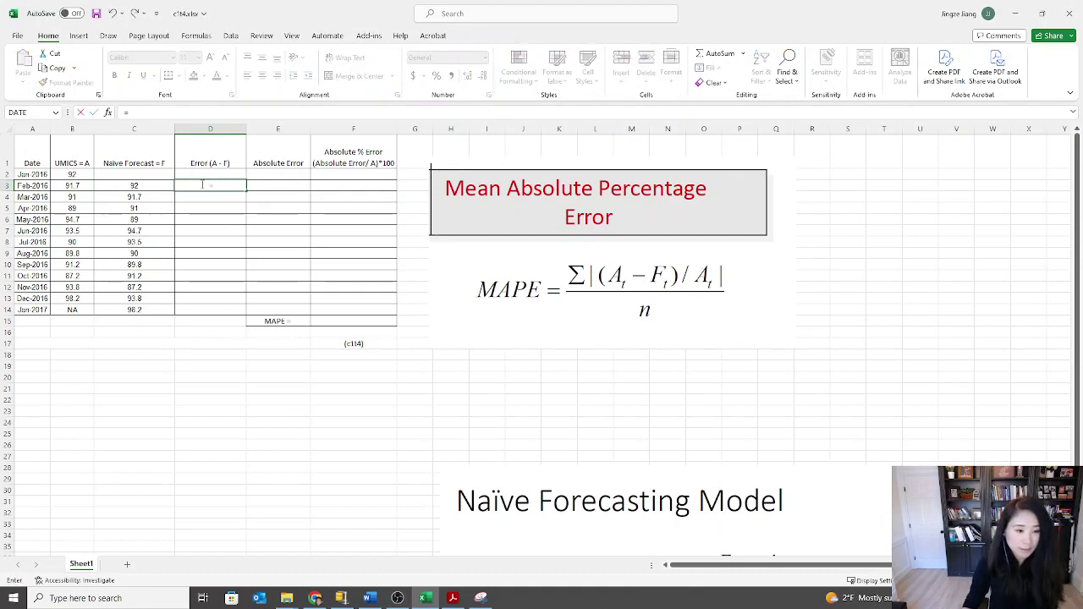
pyautogui.click(73, 186)
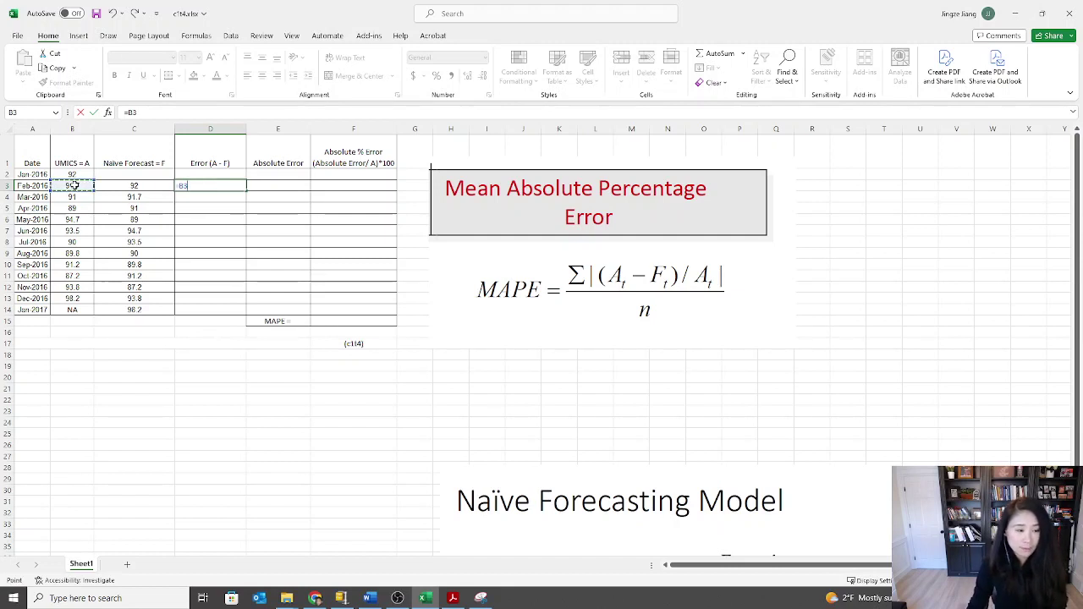
pyautogui.write('-')
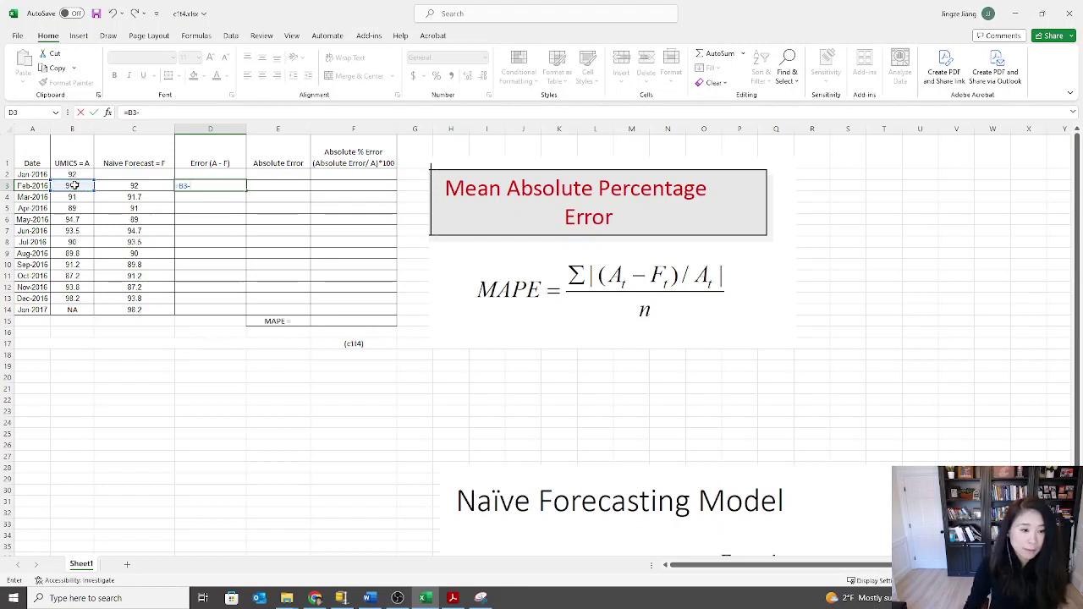
pyautogui.click(136, 184)
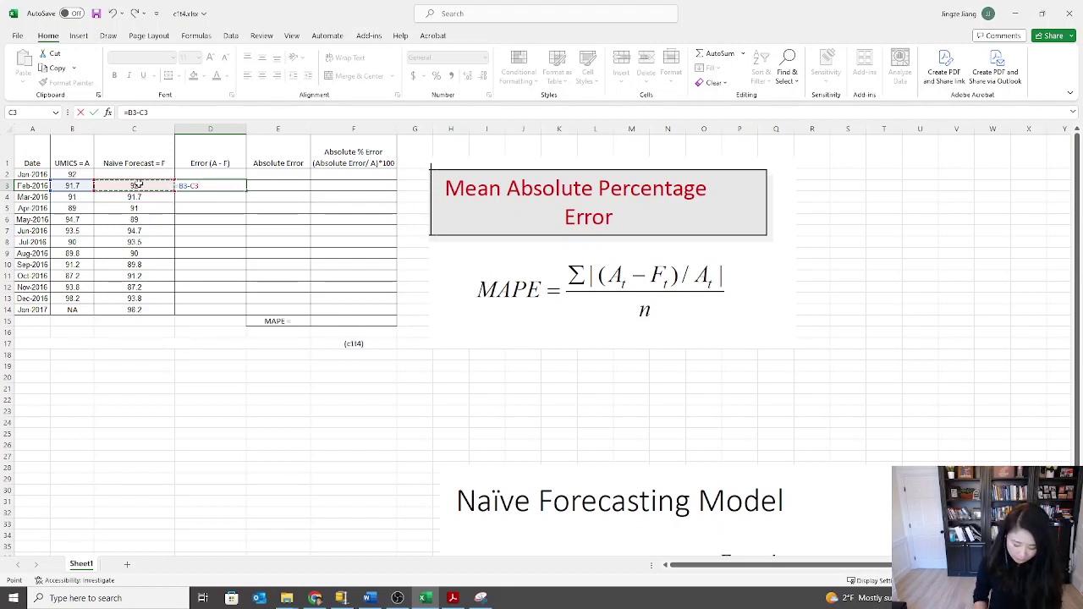
pyautogui.press('Return')
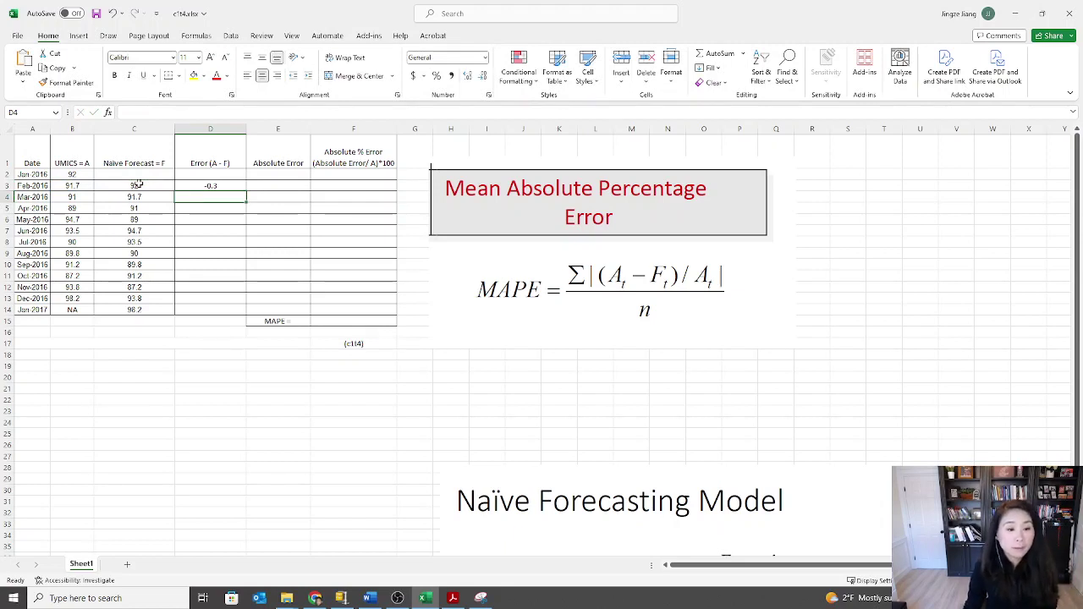
pyautogui.click(204, 186)
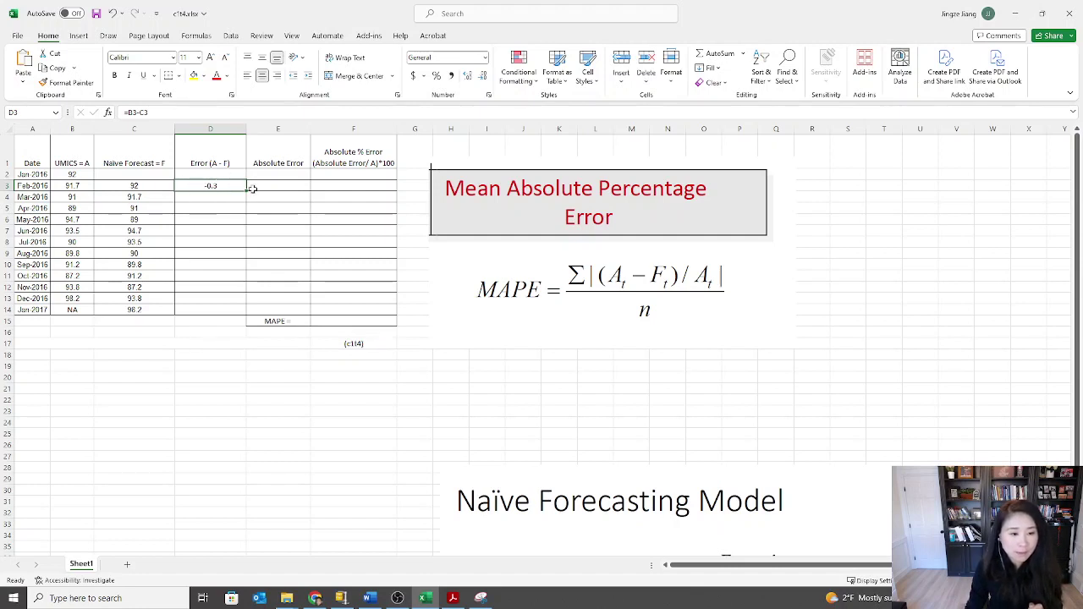
pyautogui.moveTo(246, 190); pyautogui.dragTo(244, 302)
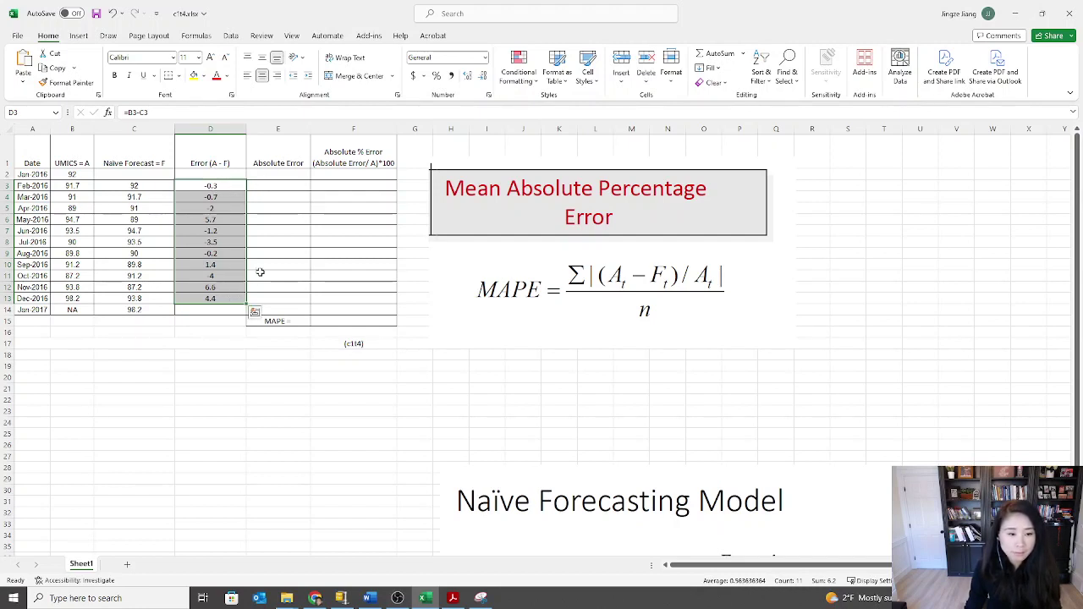
# Step: Calculate the Feb-2016 absolute error in E3 with the formula =ABS(D3)
pyautogui.click(272, 187)
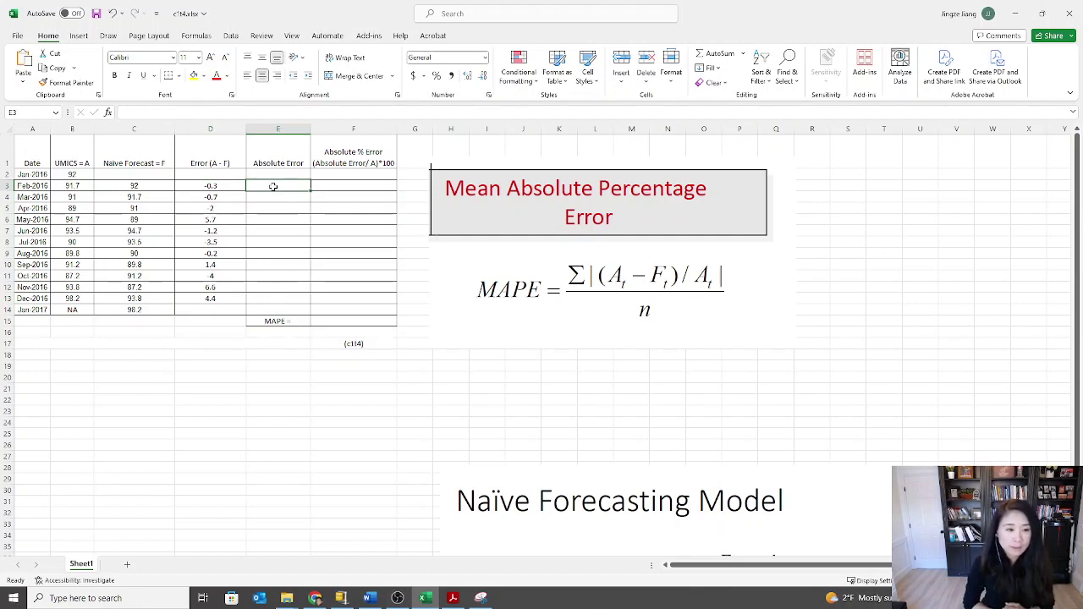
pyautogui.write('=')
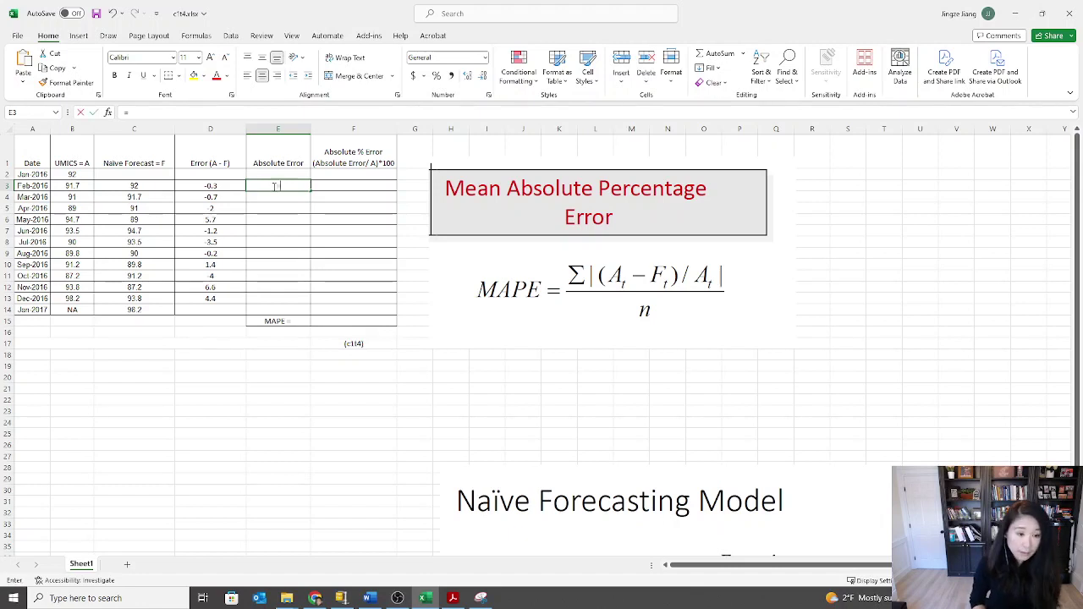
pyautogui.write('abs')
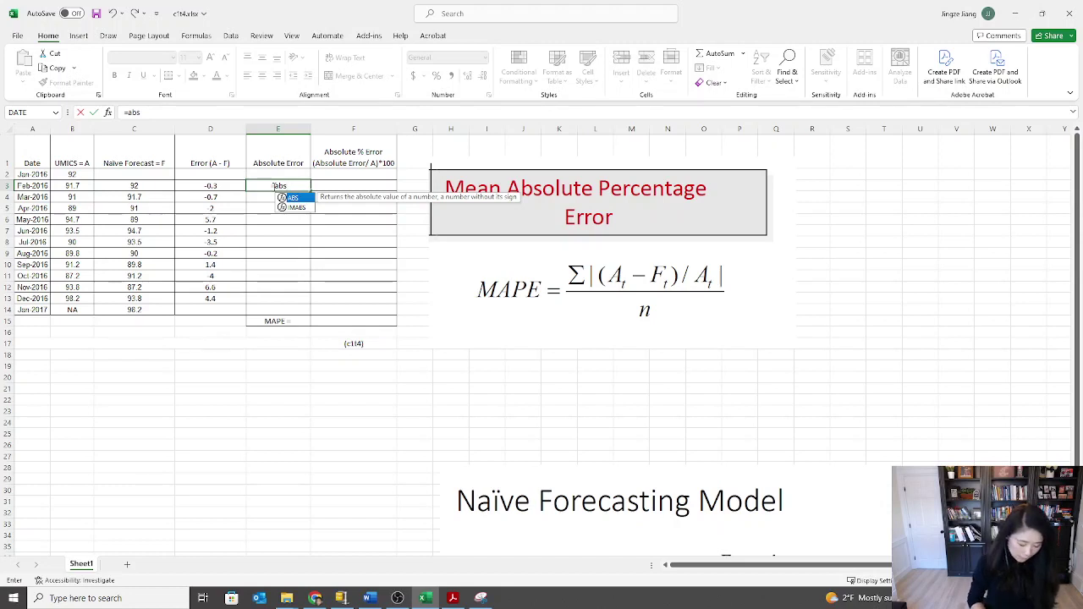
pyautogui.write('(')
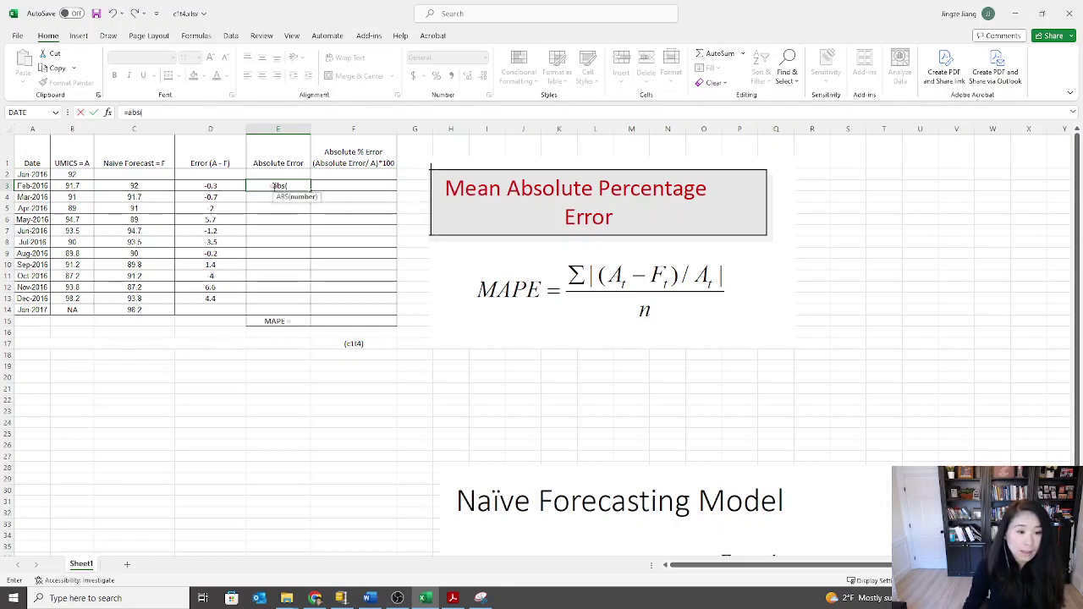
pyautogui.click(217, 185)
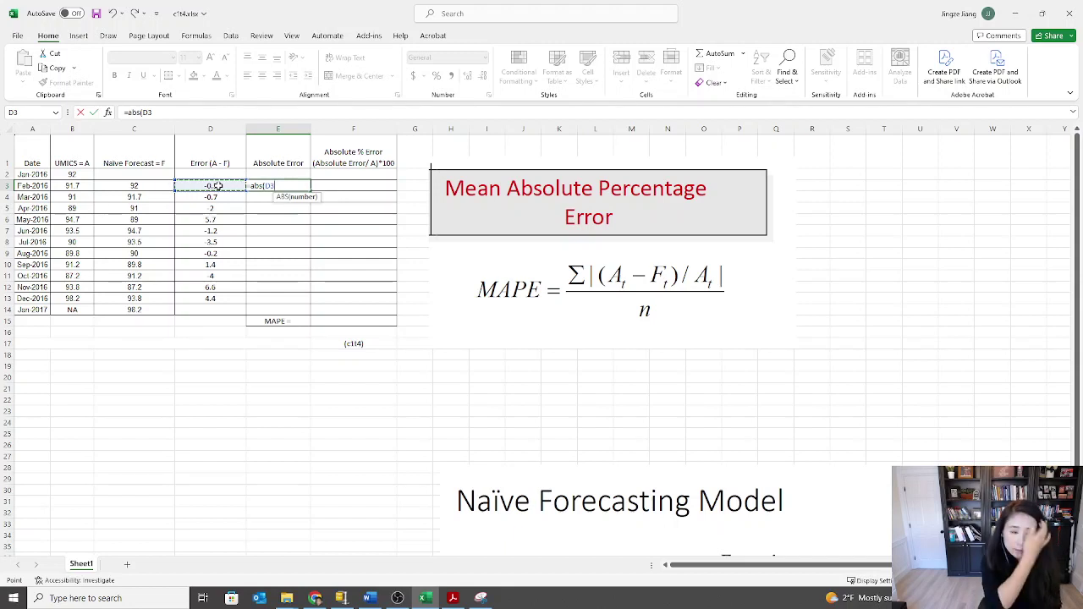
pyautogui.write(')')
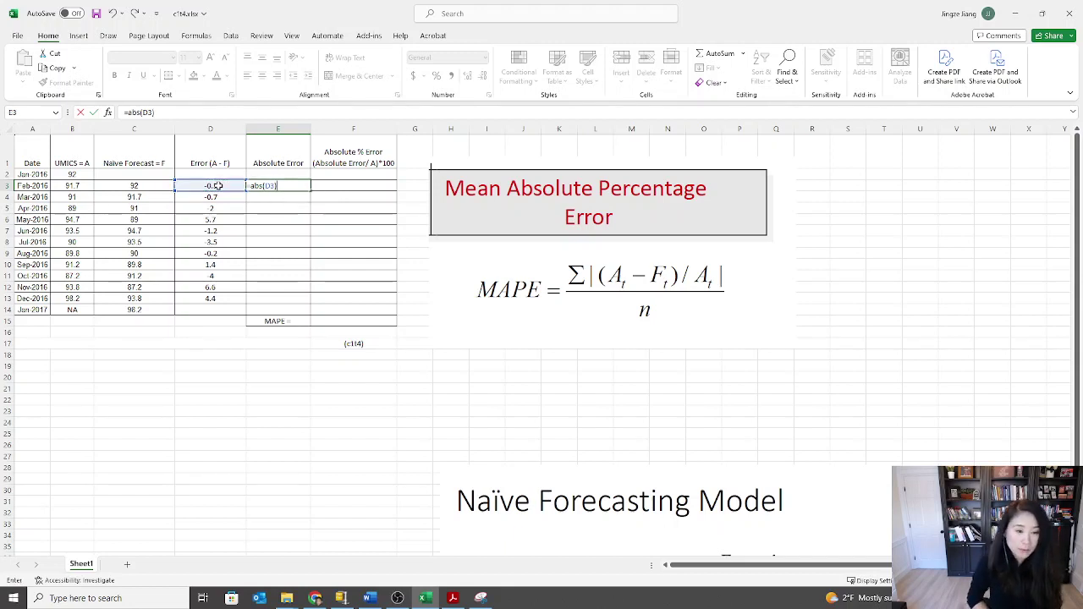
pyautogui.press('Return')
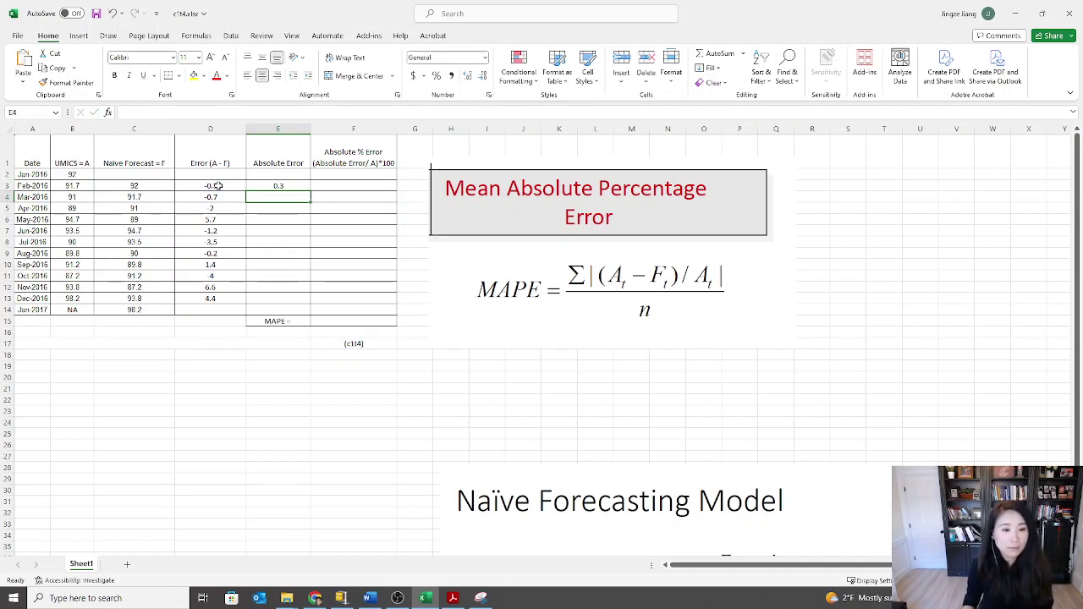
# Step: Fill the absolute error formula from E3 down through Dec-2016 in E13
pyautogui.click(279, 185)
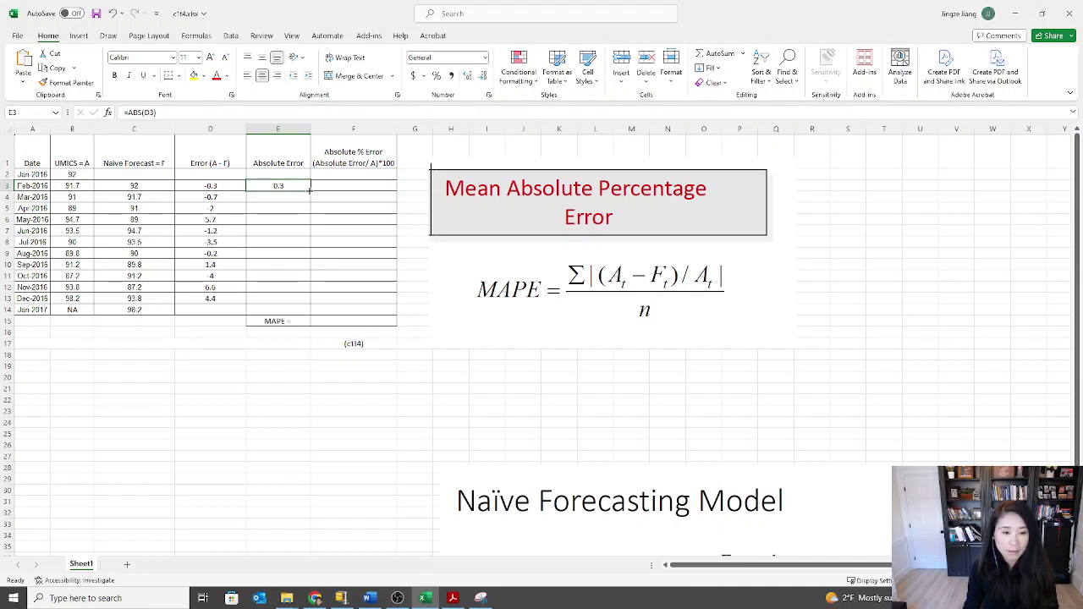
pyautogui.moveTo(309, 191); pyautogui.dragTo(310, 190)
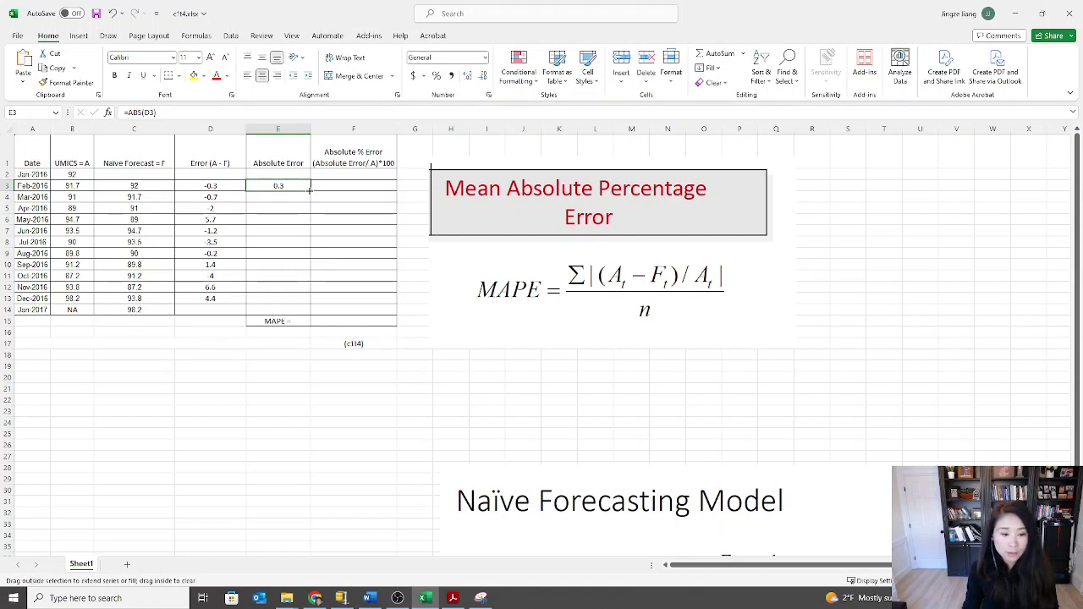
pyautogui.moveTo(310, 193); pyautogui.dragTo(303, 301)
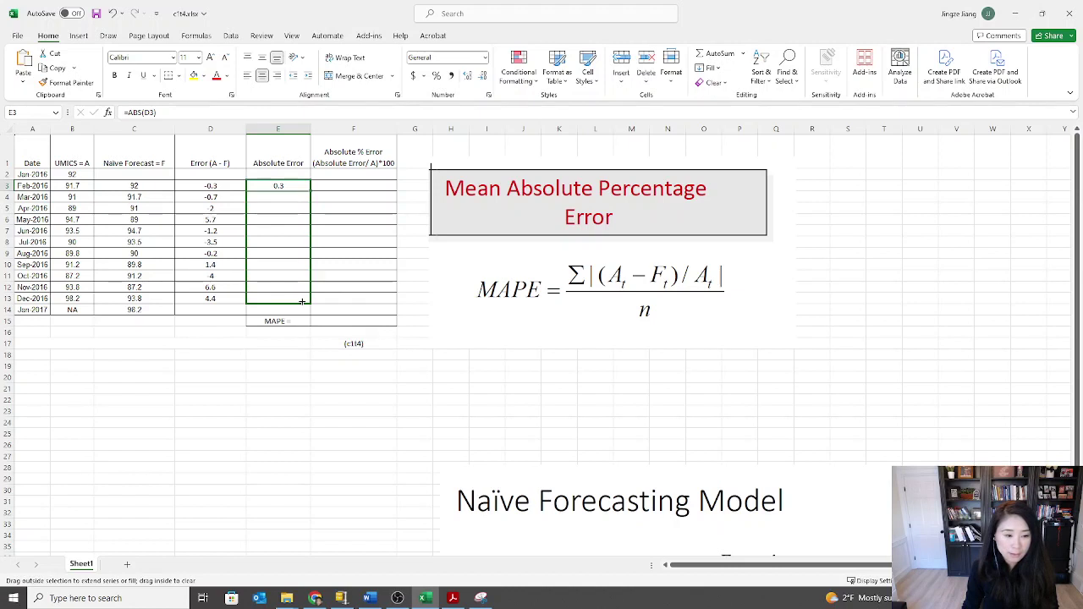
pyautogui.moveTo(302, 301); pyautogui.dragTo(301, 300)
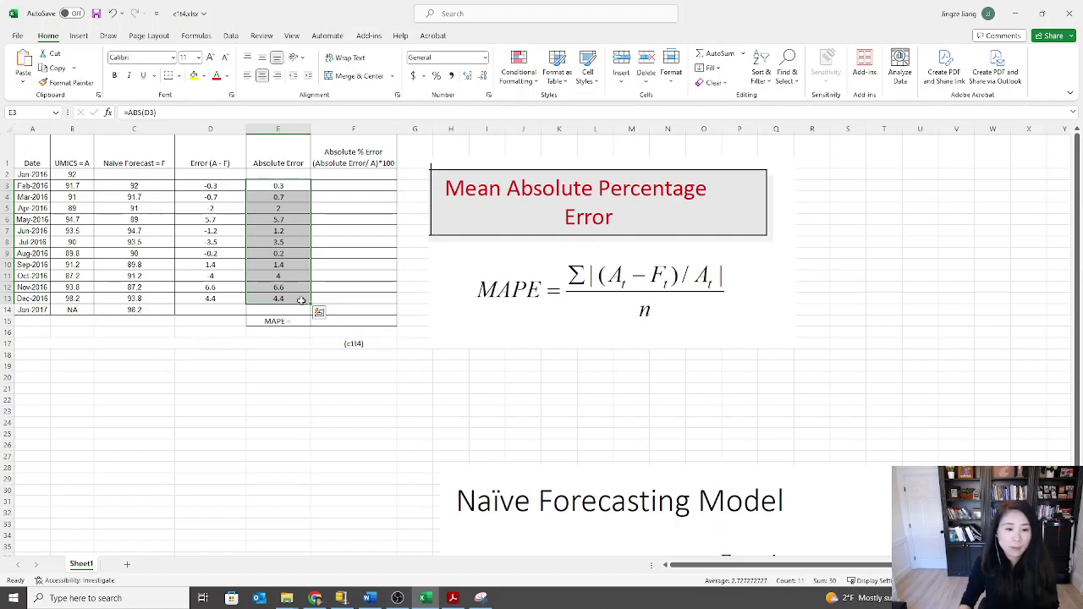
pyautogui.click(291, 188)
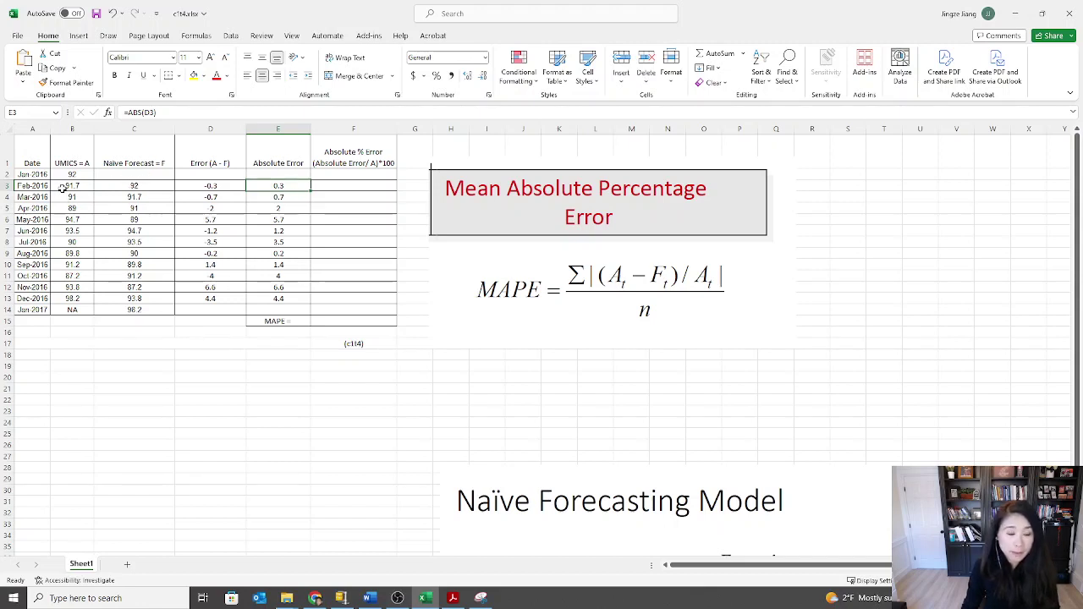
# Step: Calculate the Feb-2016 absolute percentage error in F3 with the formula =E3/B3*100
pyautogui.click(340, 185)
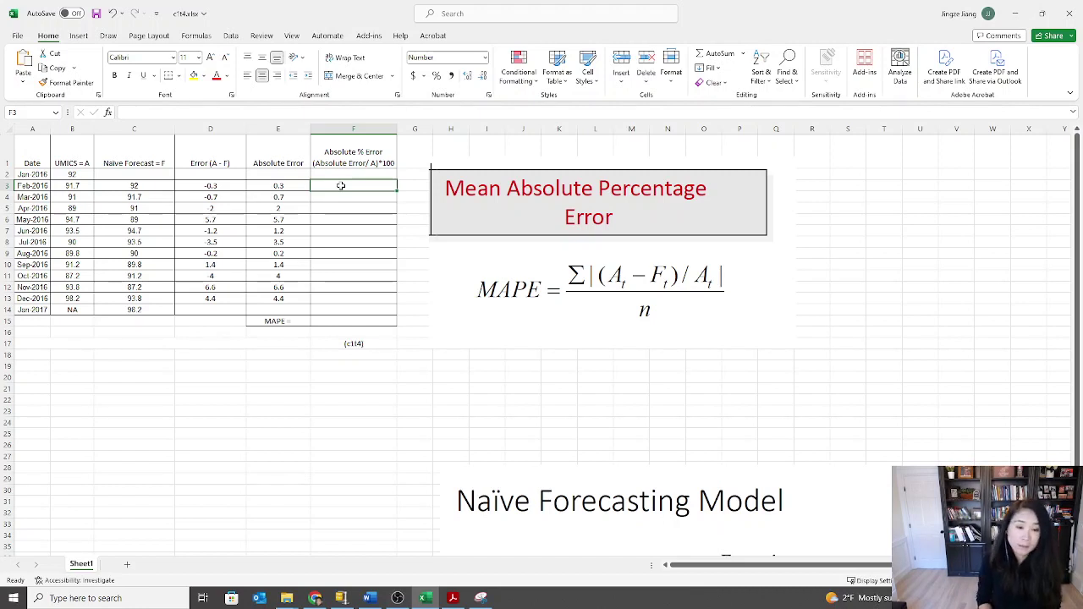
pyautogui.write('=')
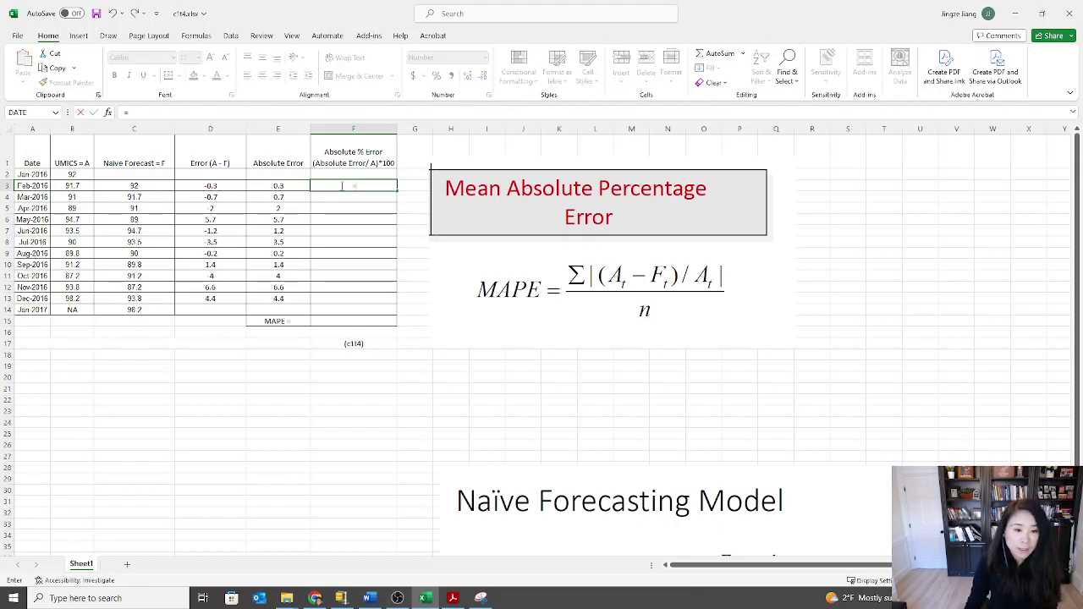
pyautogui.click(269, 185)
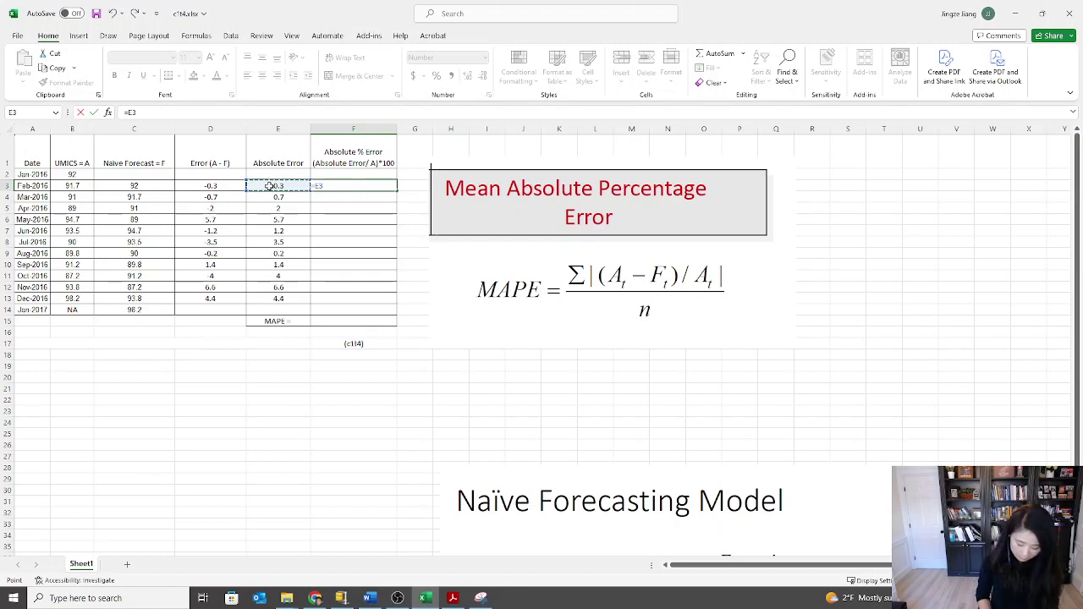
pyautogui.write('/')
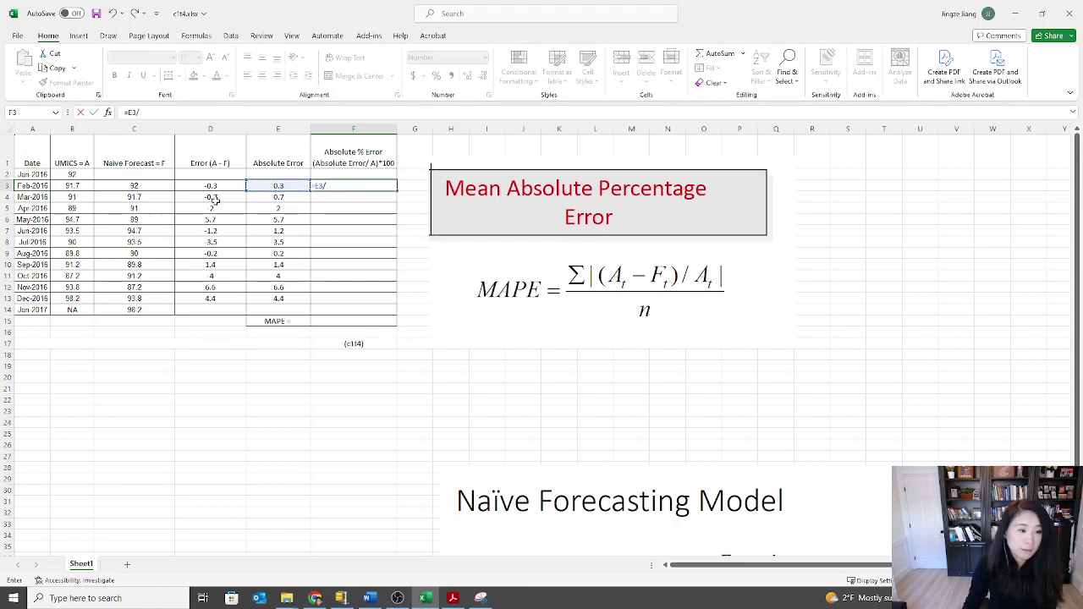
pyautogui.click(71, 185)
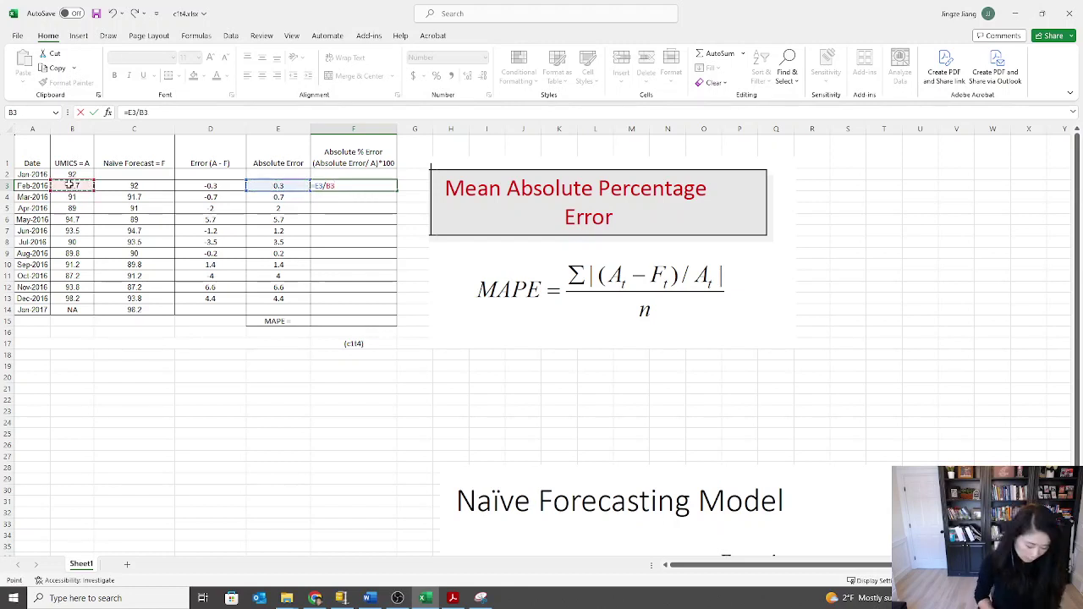
pyautogui.write('*100')
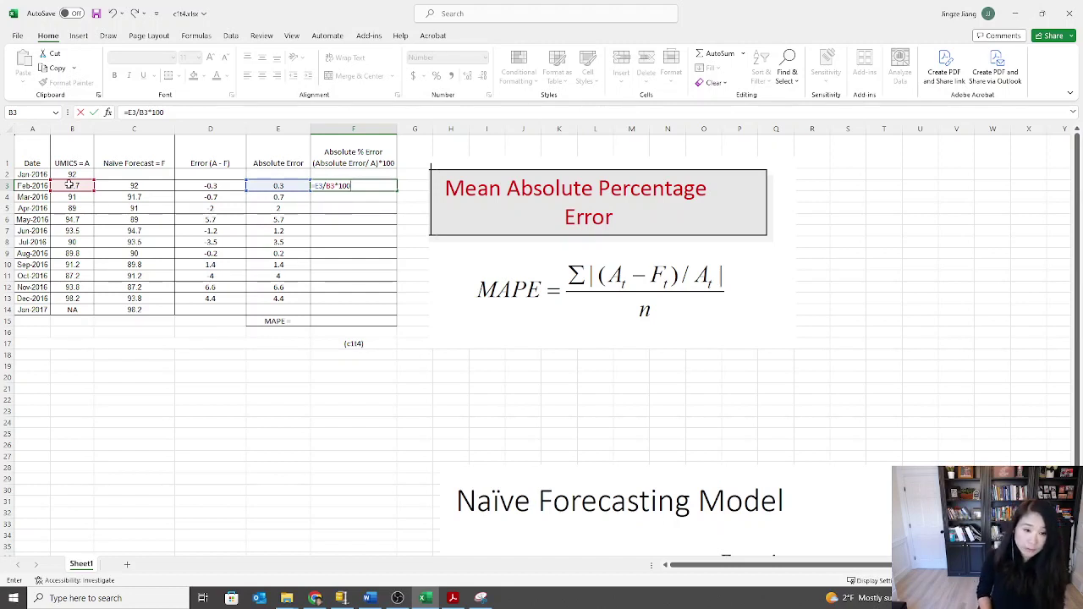
pyautogui.press('Return')
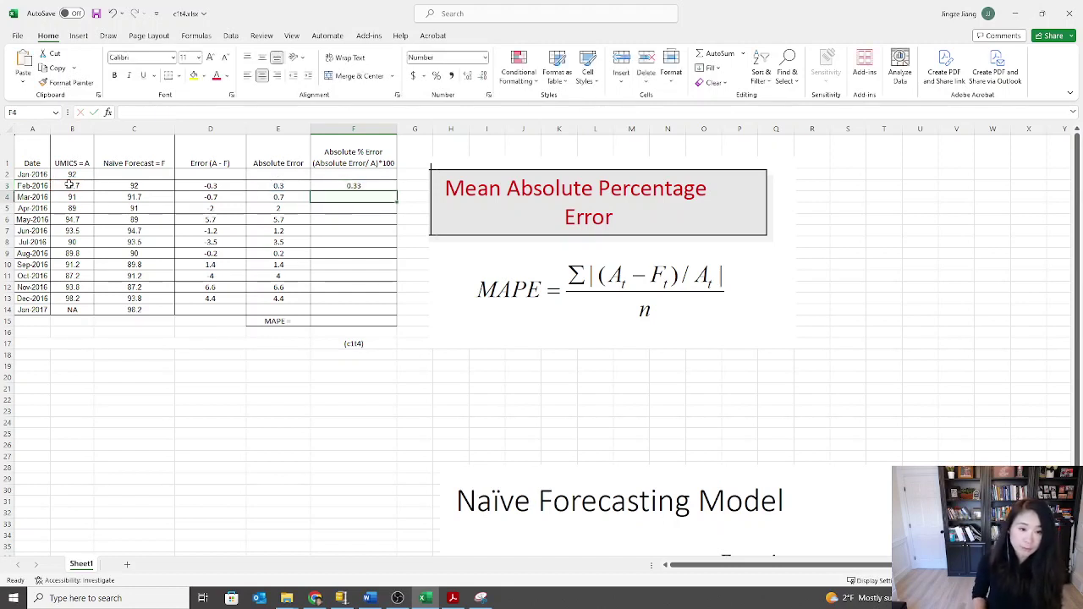
# Step: Fill the absolute percentage error formula from F3 down through Dec-2016 in F13
pyautogui.click(341, 184)
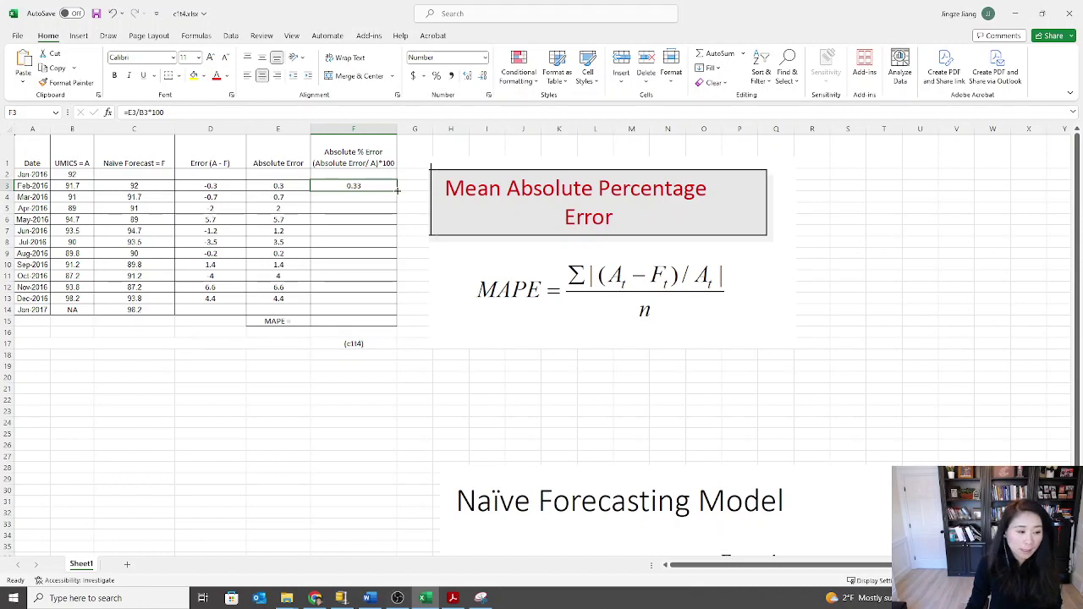
pyautogui.moveTo(396, 190); pyautogui.dragTo(397, 190)
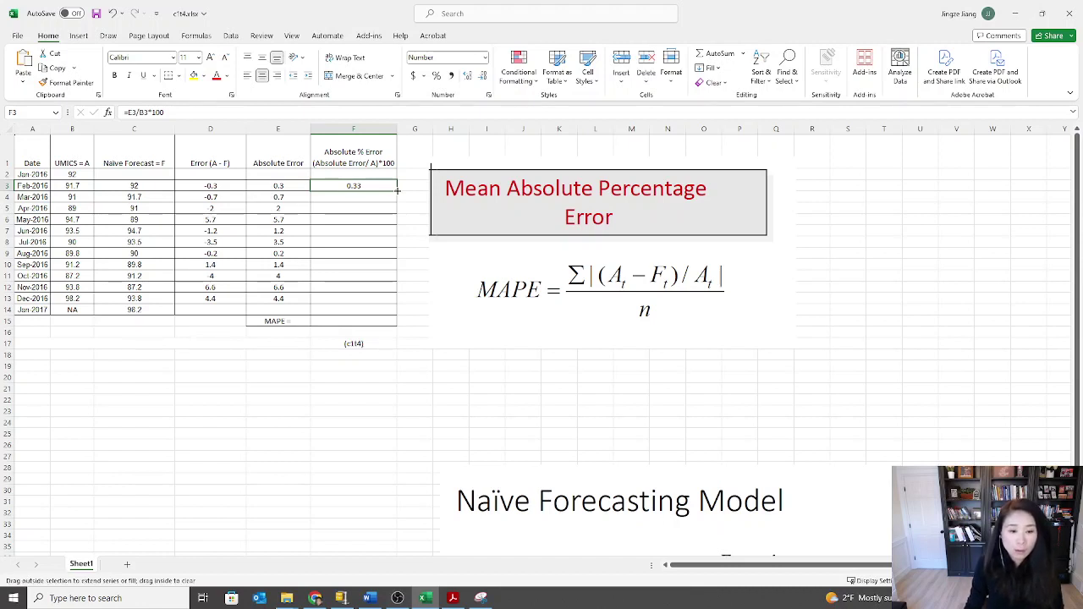
pyautogui.moveTo(397, 191); pyautogui.dragTo(390, 299)
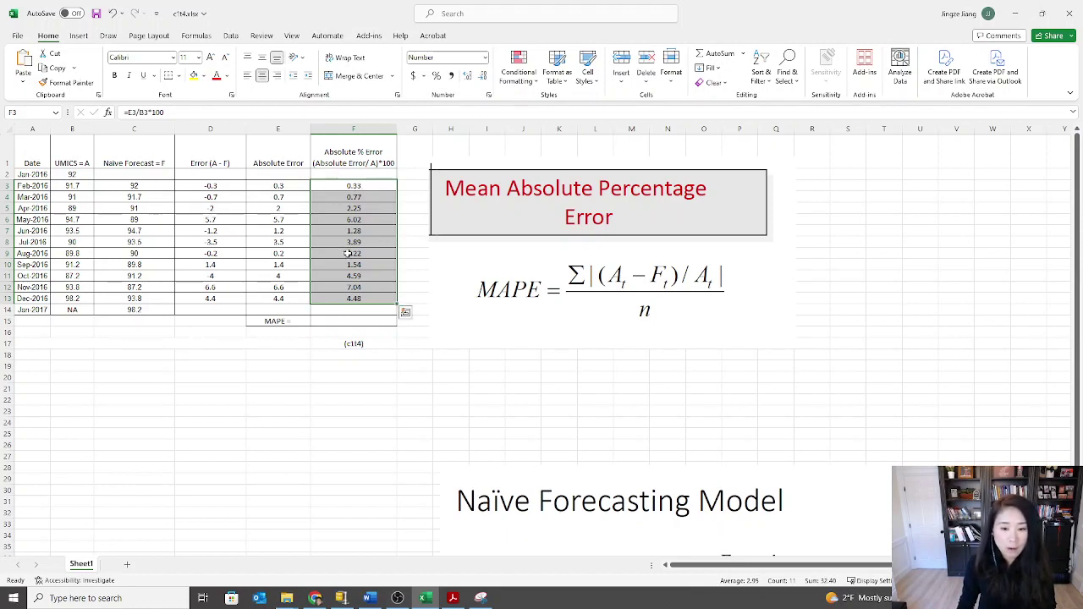
pyautogui.click(378, 185)
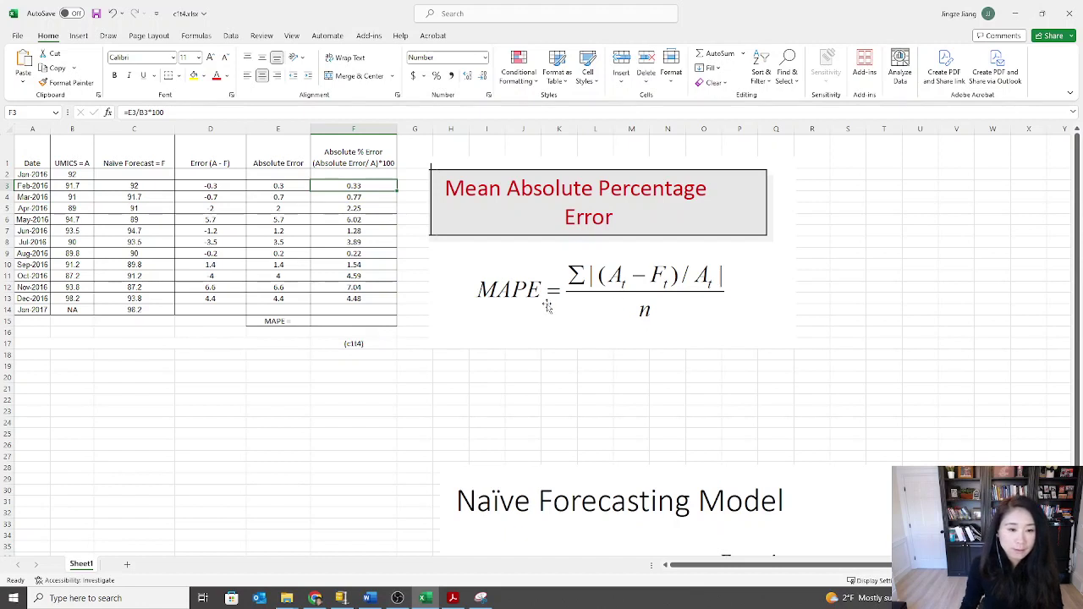
# Step: Calculate the MAPE in F15 with the formula =SUM(F3:F13)/COUNT(F3:F13)
pyautogui.click(342, 325)
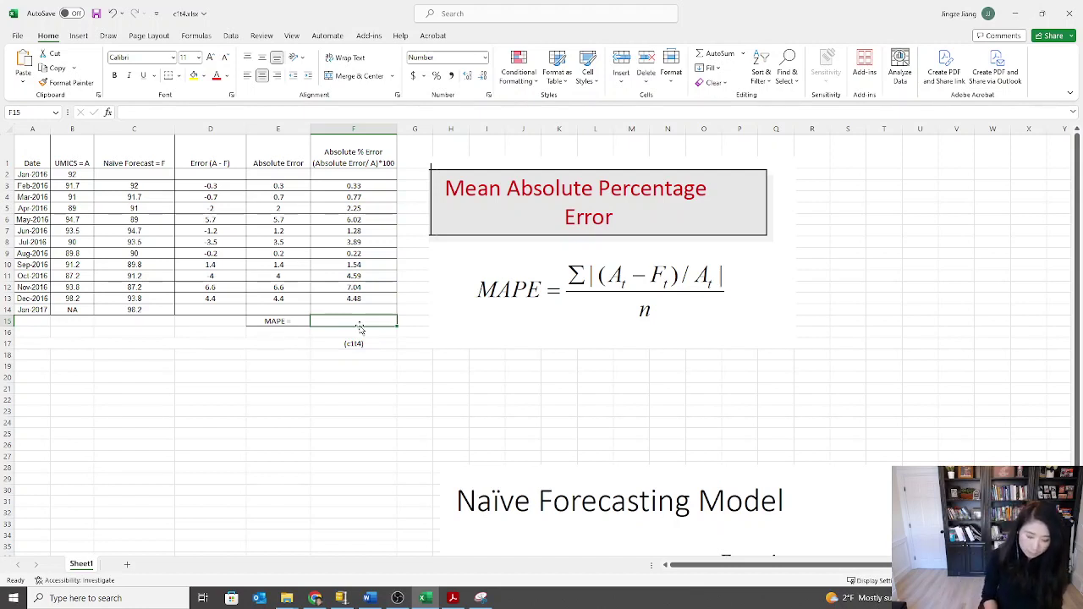
pyautogui.write('=sum')
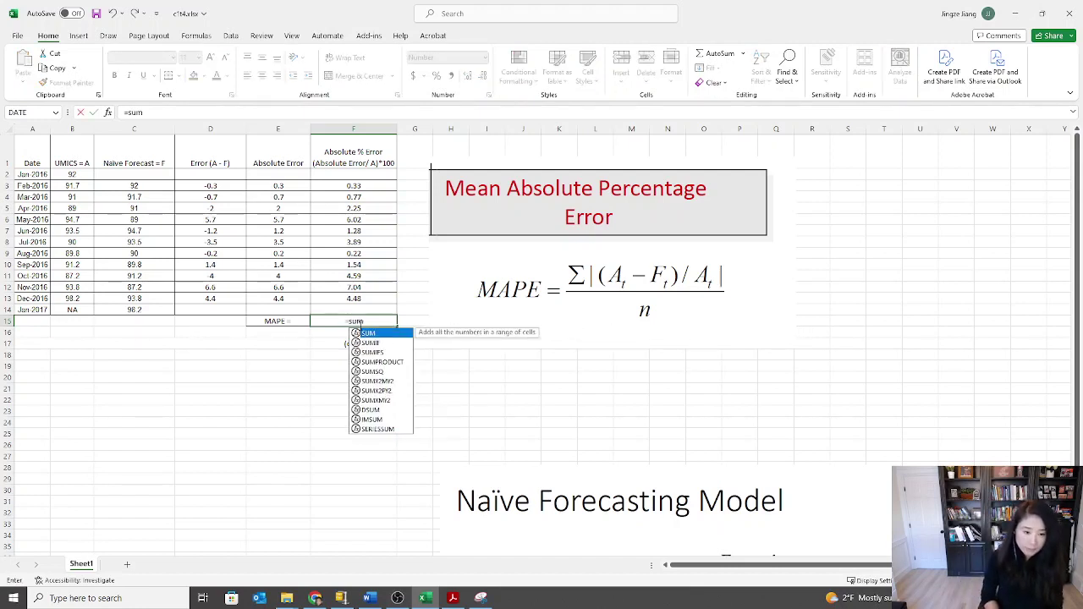
pyautogui.write('(')
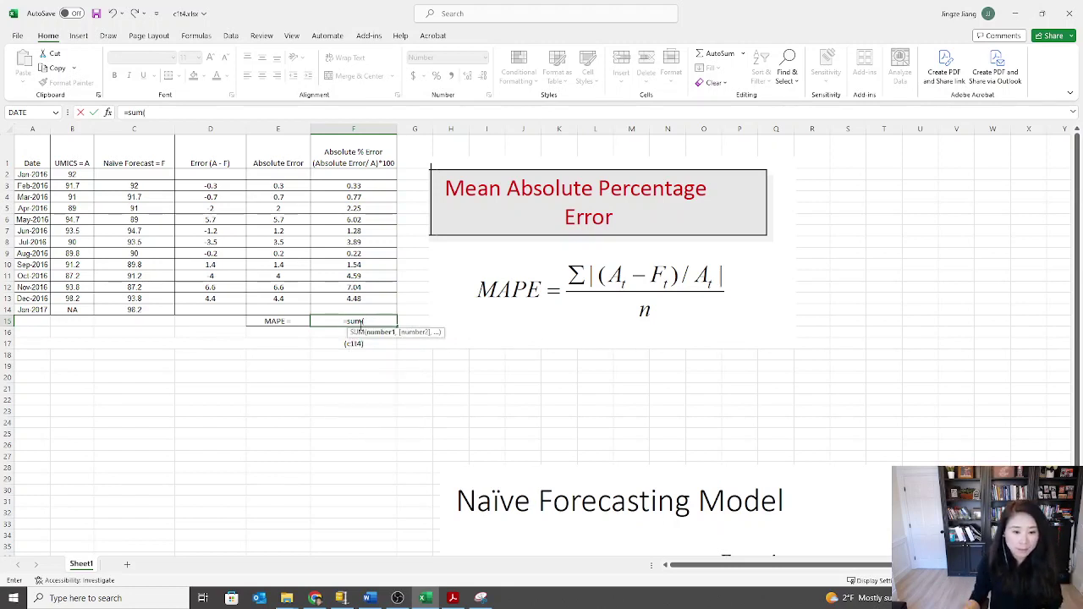
pyautogui.click(370, 183)
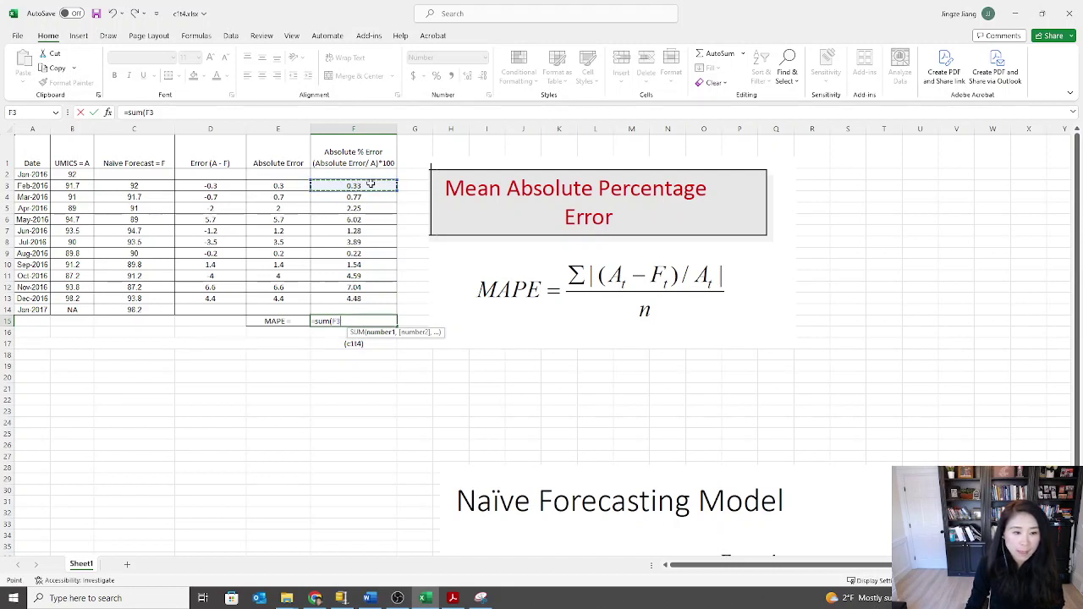
pyautogui.moveTo(371, 183); pyautogui.dragTo(360, 300)
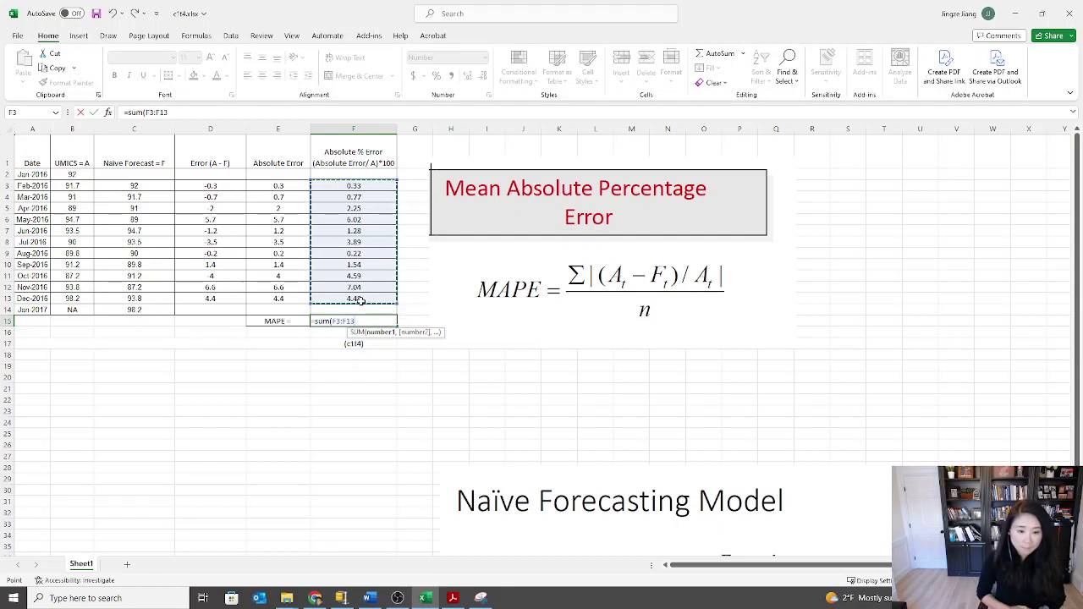
pyautogui.write(')/')
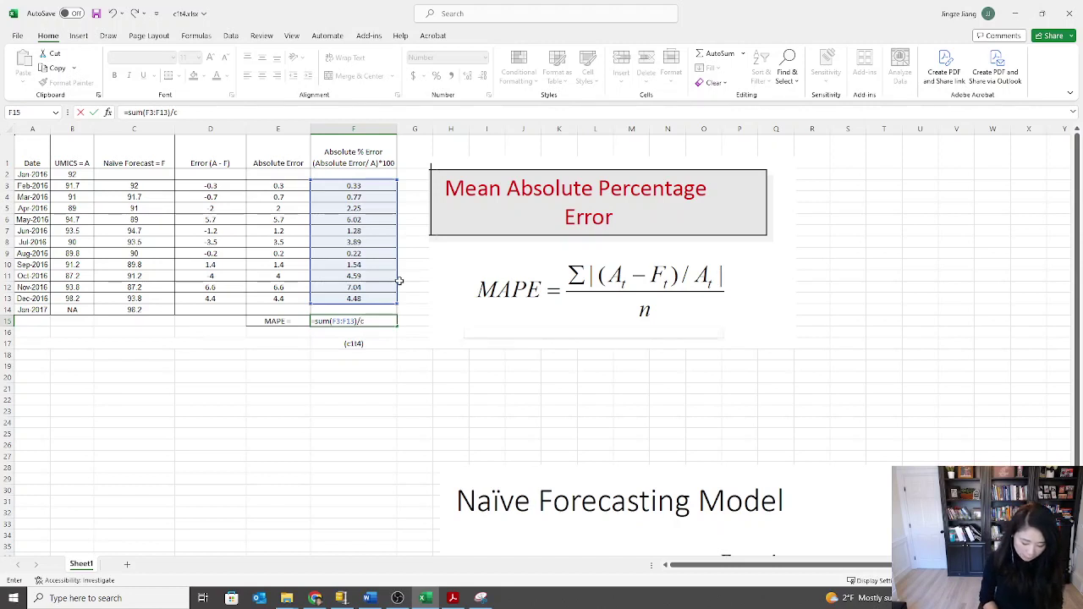
pyautogui.write('count')
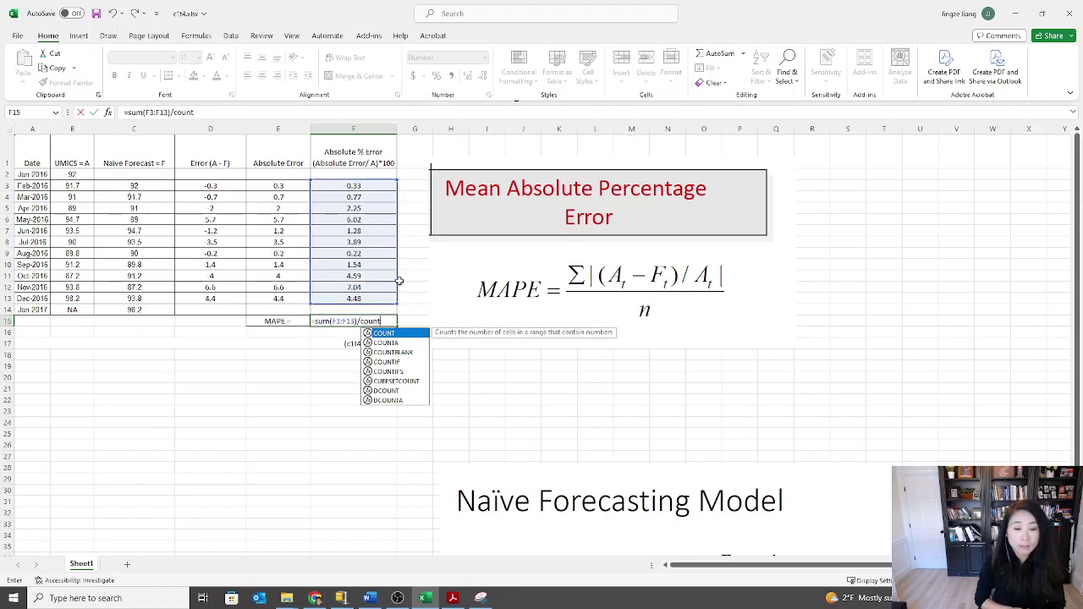
pyautogui.write('(')
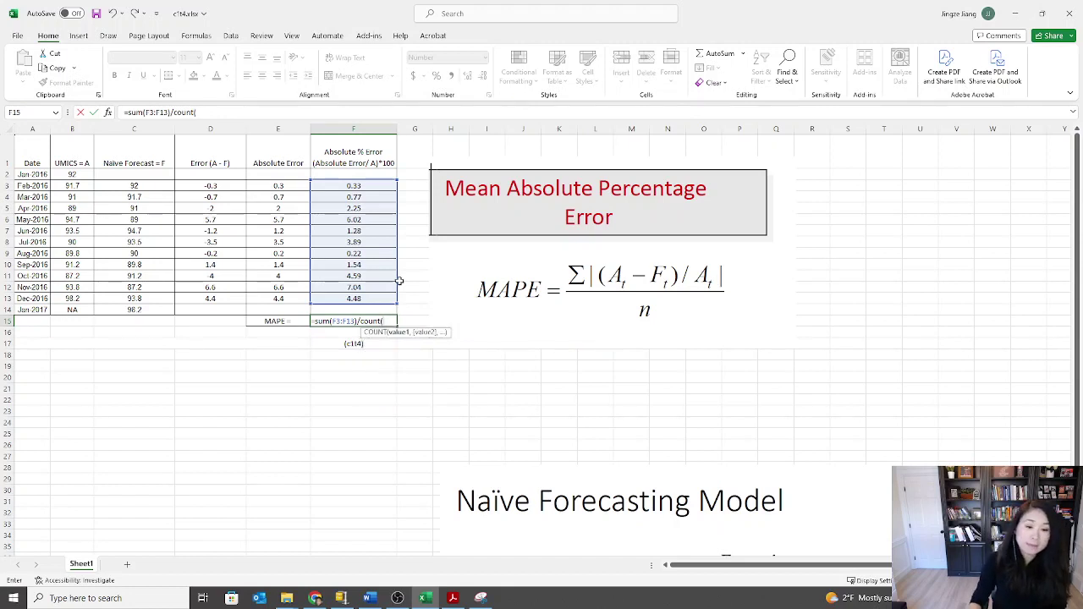
pyautogui.click(379, 185)
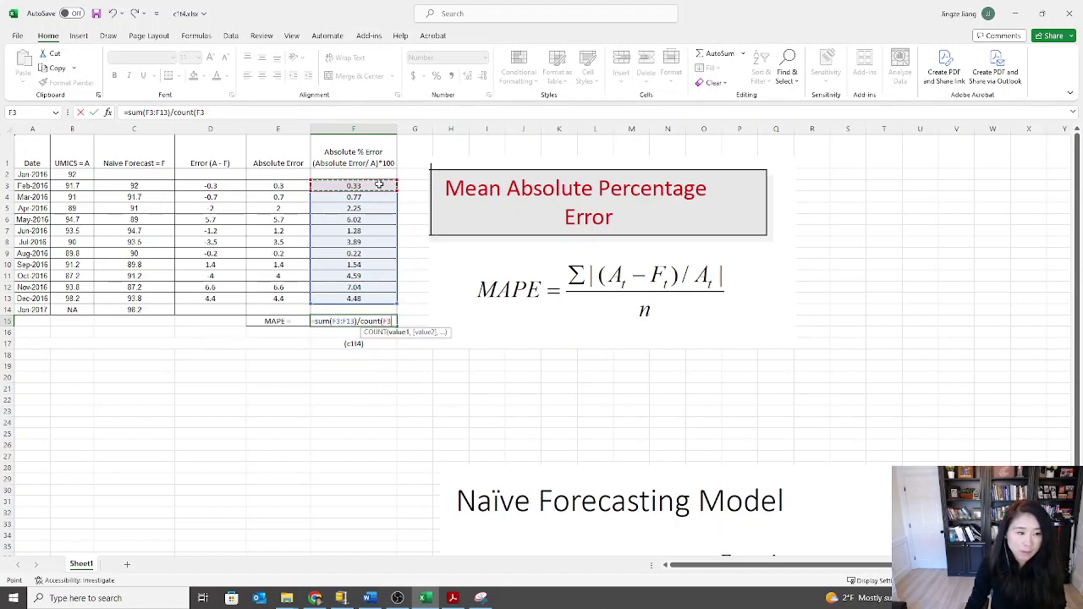
pyautogui.moveTo(379, 185); pyautogui.dragTo(374, 307)
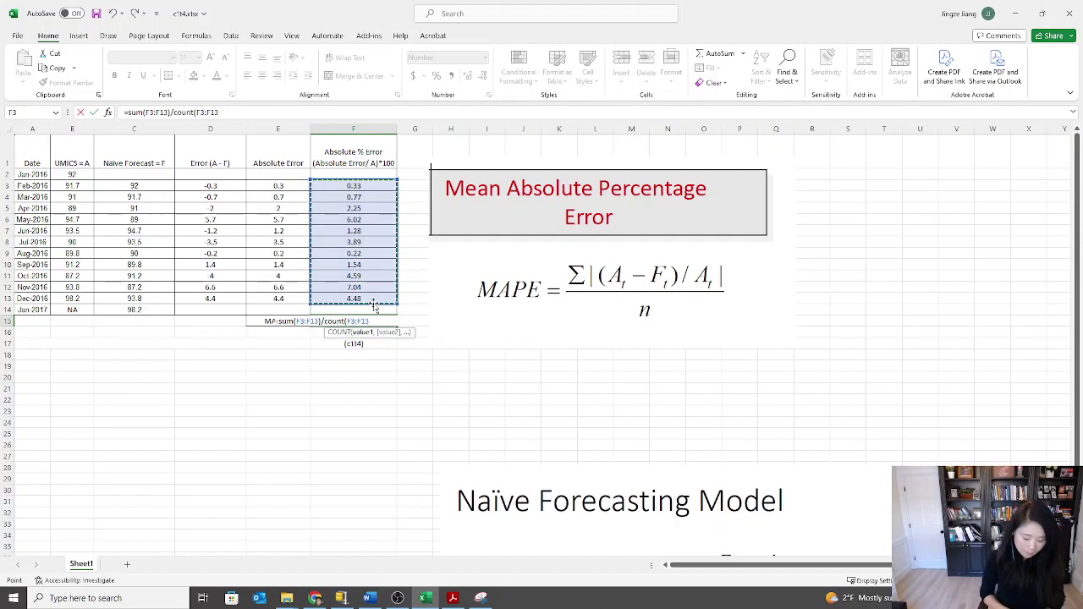
pyautogui.write(')')
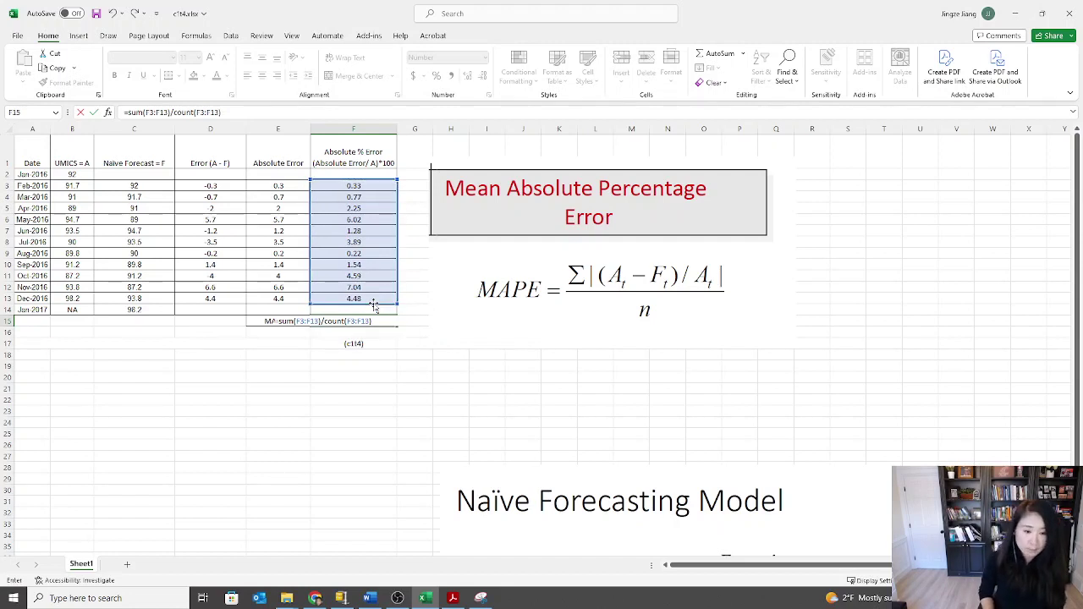
pyautogui.press('Return')
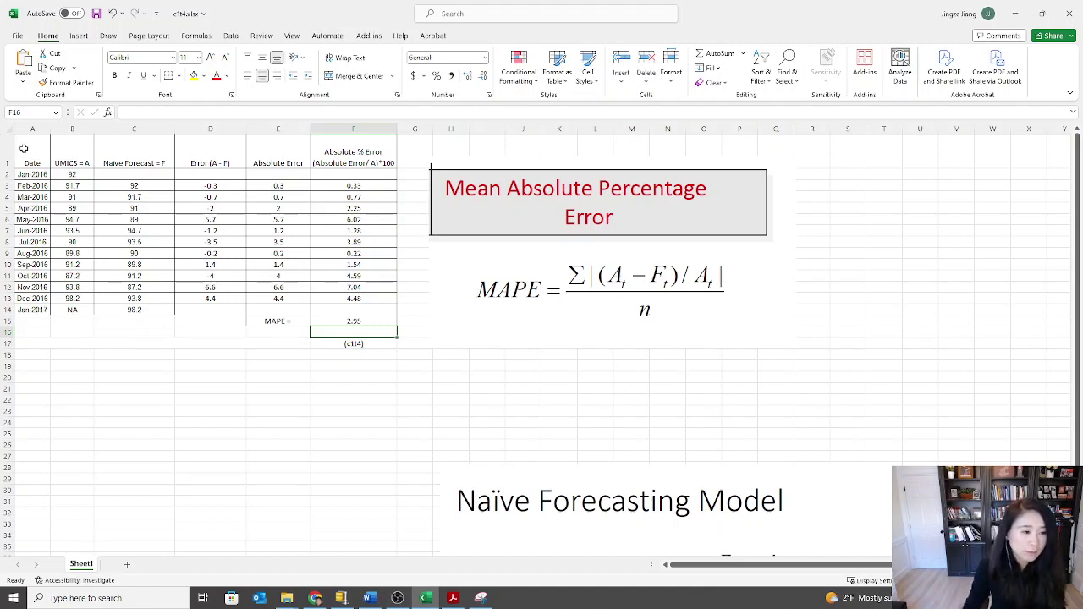
# Step: Insert a 2-D line chart from the date, UMICS and naïve forecast data in A1:C14, and enlarge it beside those columns
pyautogui.moveTo(29, 153); pyautogui.dragTo(136, 298)
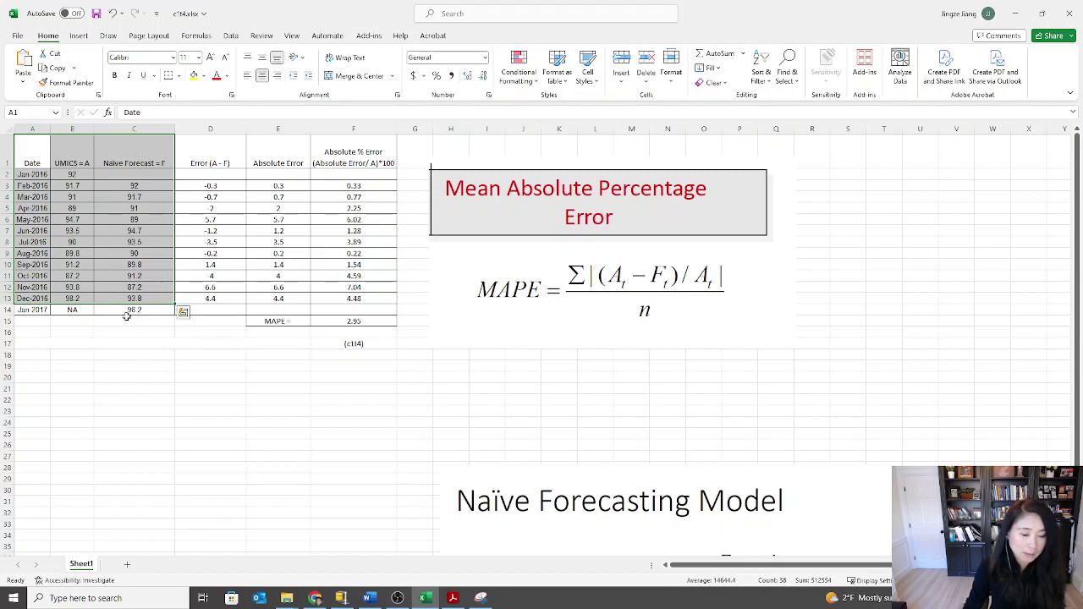
pyautogui.moveTo(26, 156); pyautogui.dragTo(139, 311)
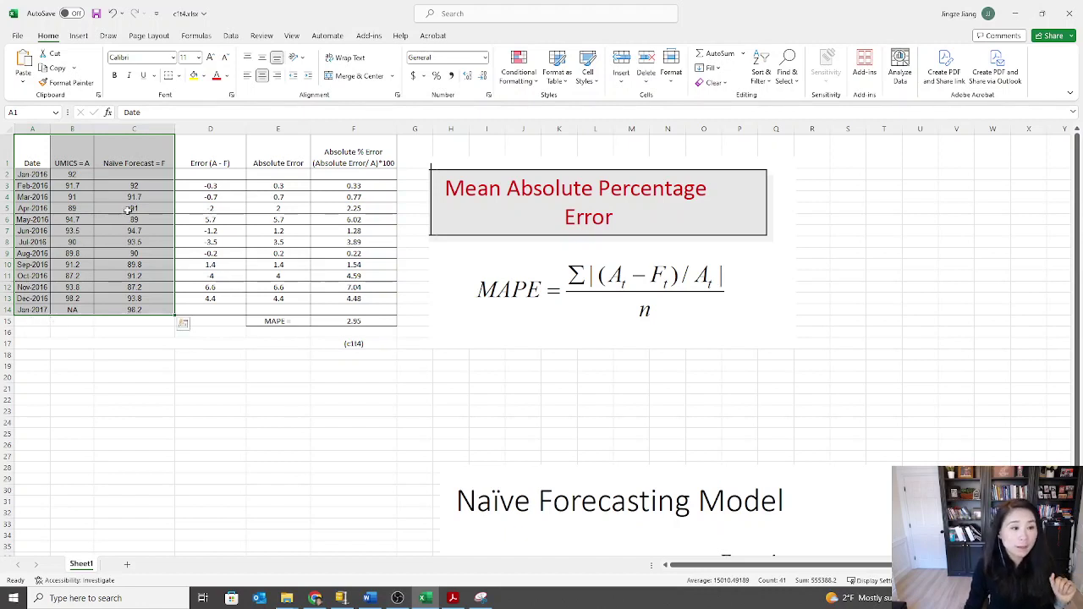
pyautogui.click(78, 36)
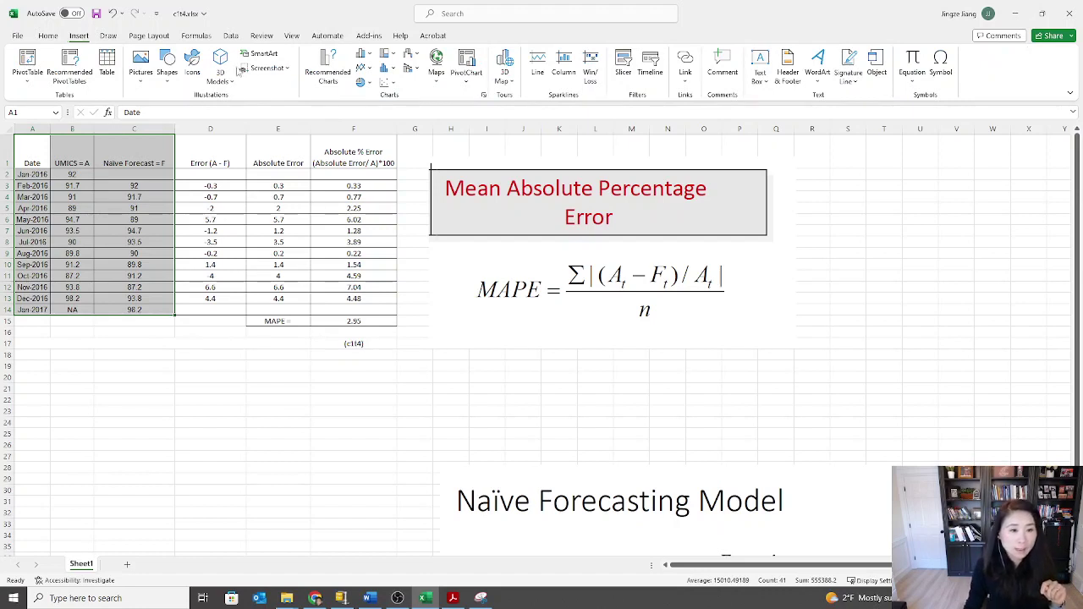
pyautogui.click(365, 70)
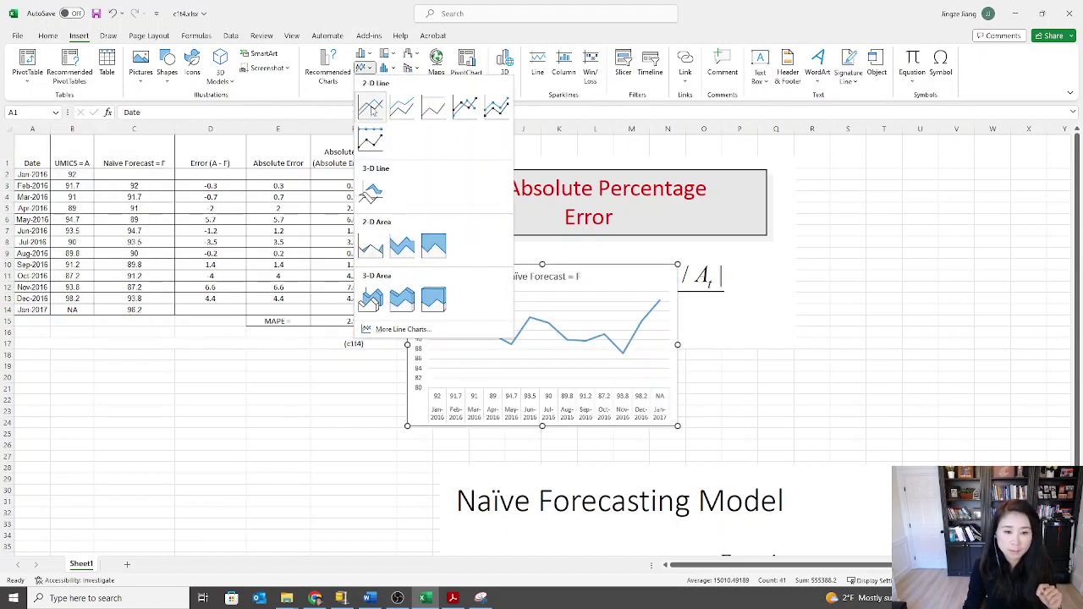
pyautogui.click(371, 108)
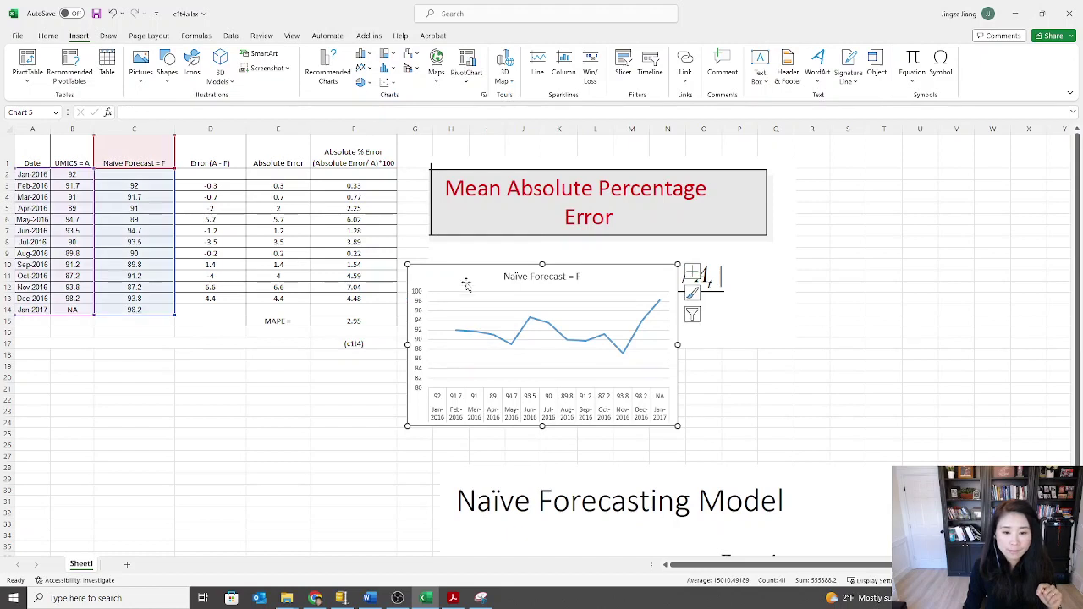
pyautogui.moveTo(434, 274); pyautogui.dragTo(264, 205)
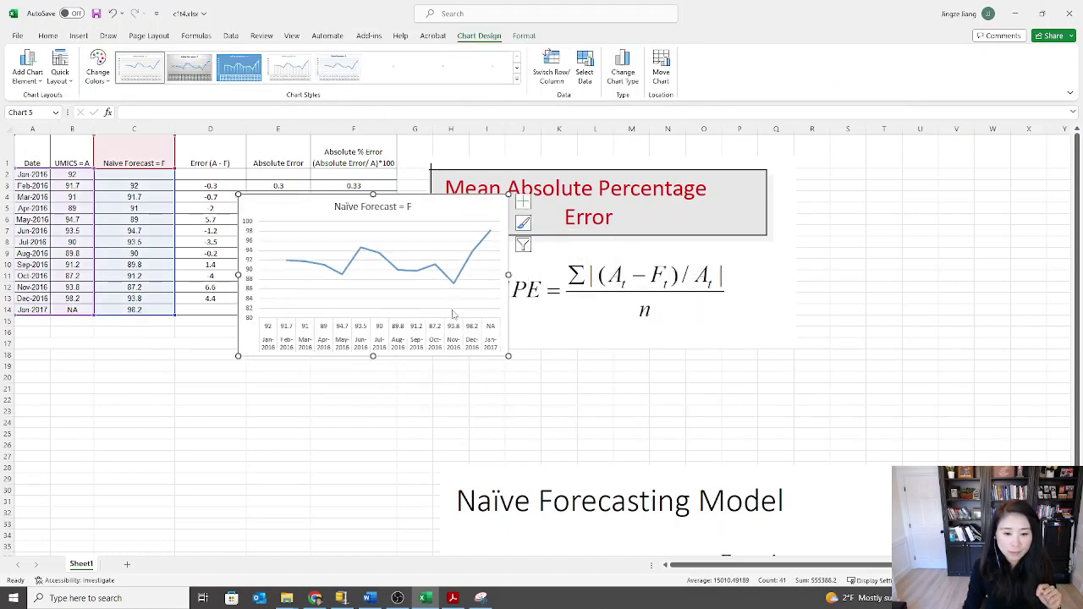
pyautogui.moveTo(511, 356); pyautogui.dragTo(742, 415)
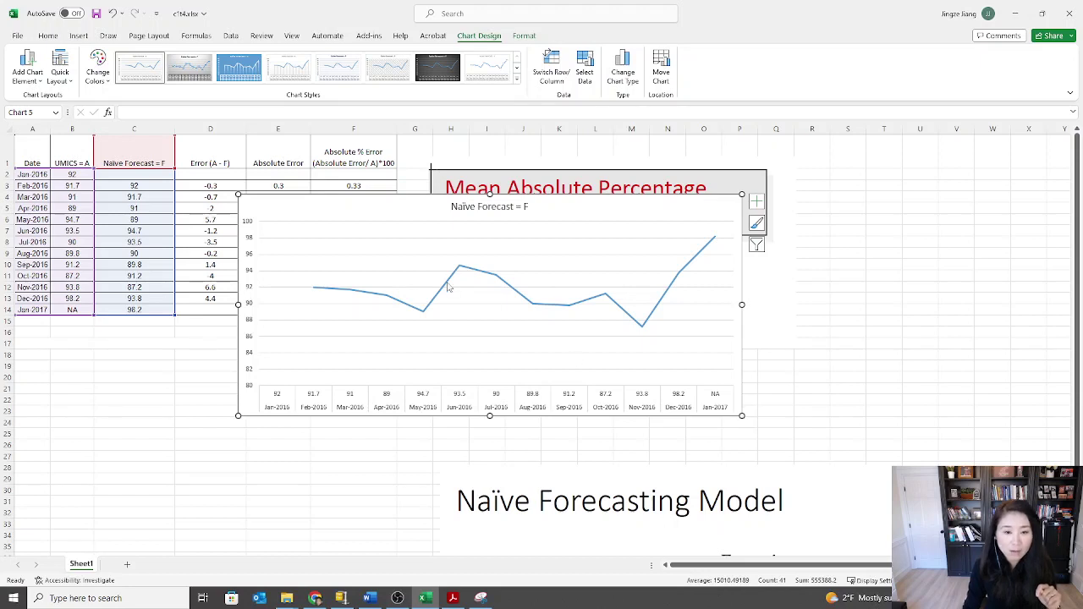
# Step: Add a new series to the chart's data source and take its name from the UMICS header in B1
pyautogui.moveTo(449, 286)
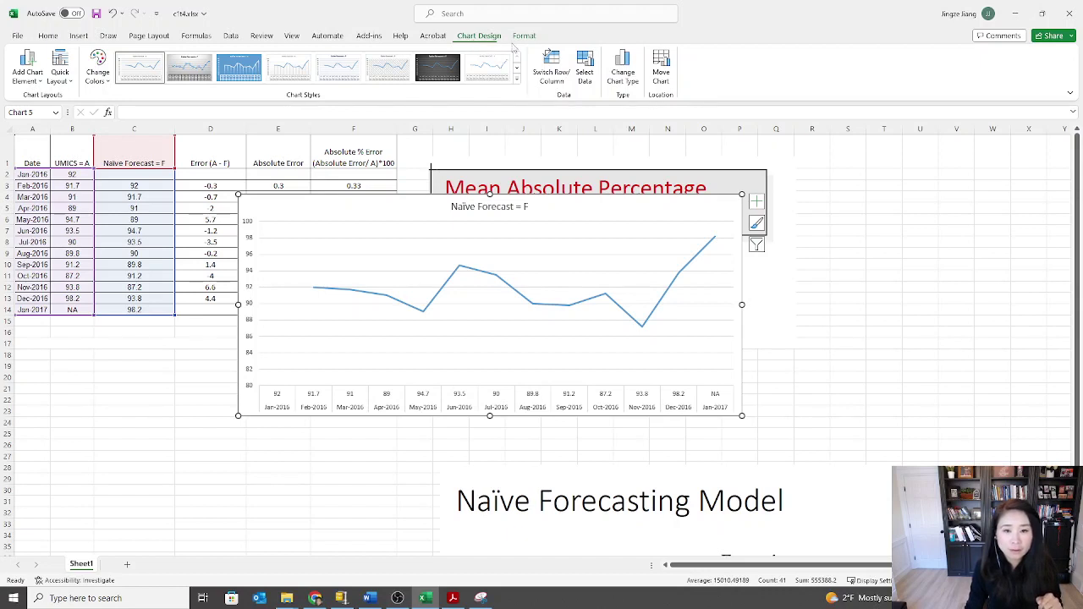
pyautogui.click(587, 74)
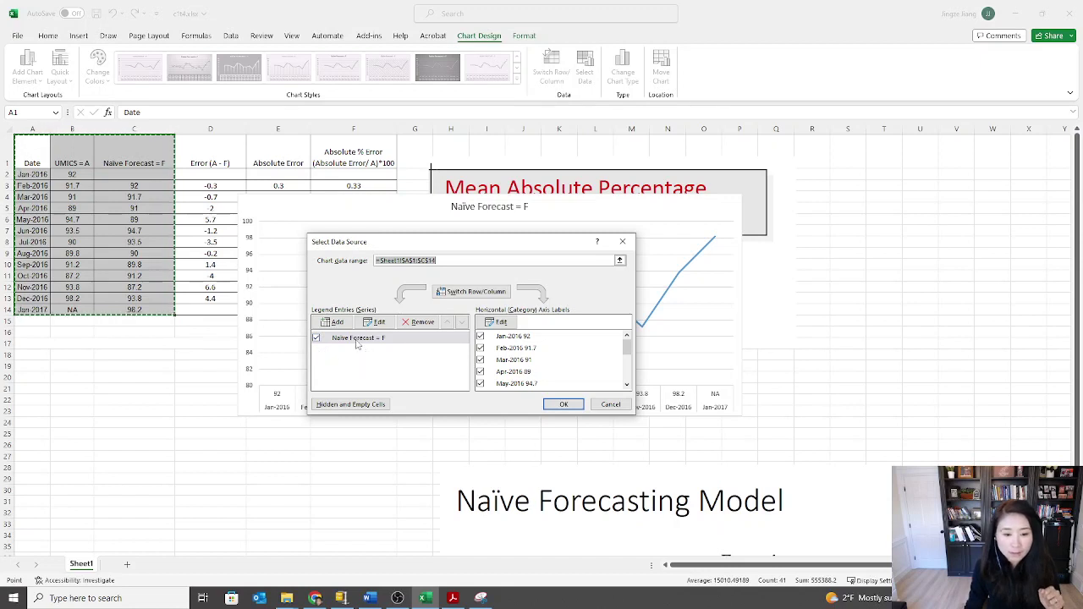
pyautogui.click(339, 324)
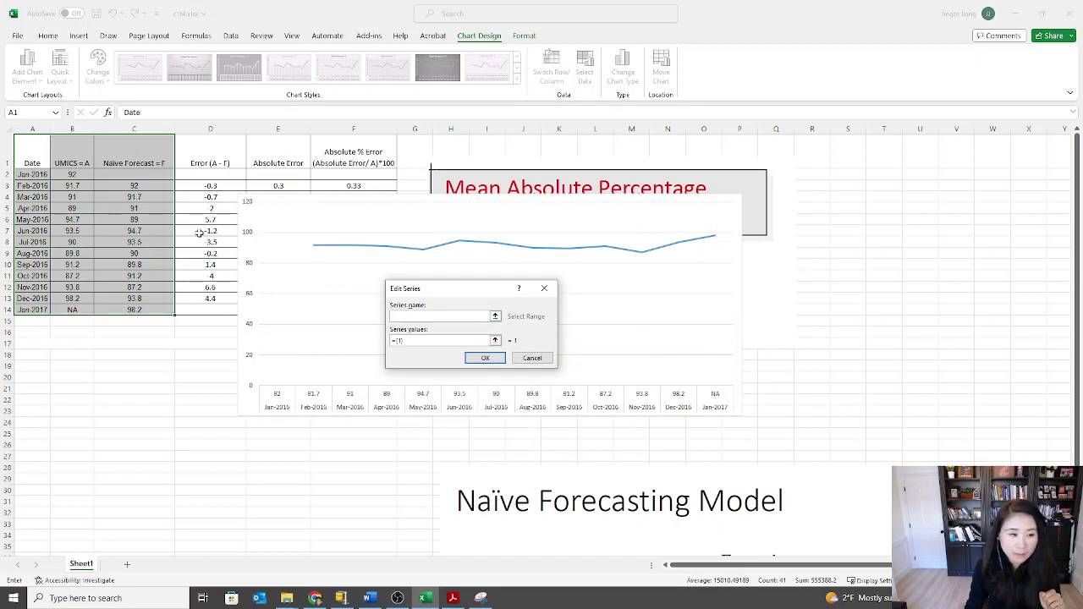
pyautogui.click(81, 159)
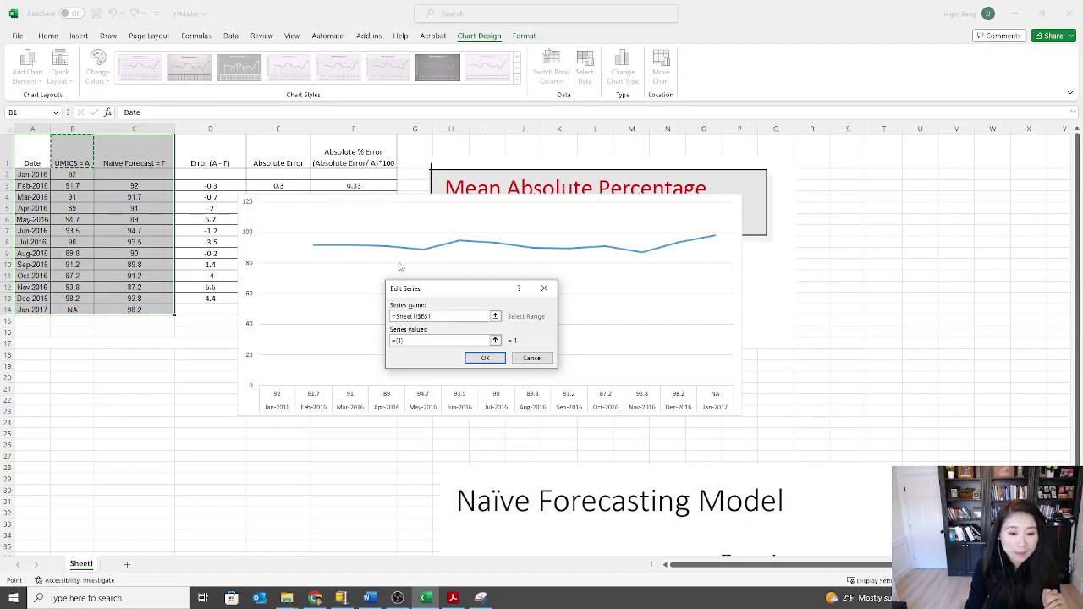
# Step: Try to append the range B2:B13 to the default values of the new UMICS series
pyautogui.click(495, 341)
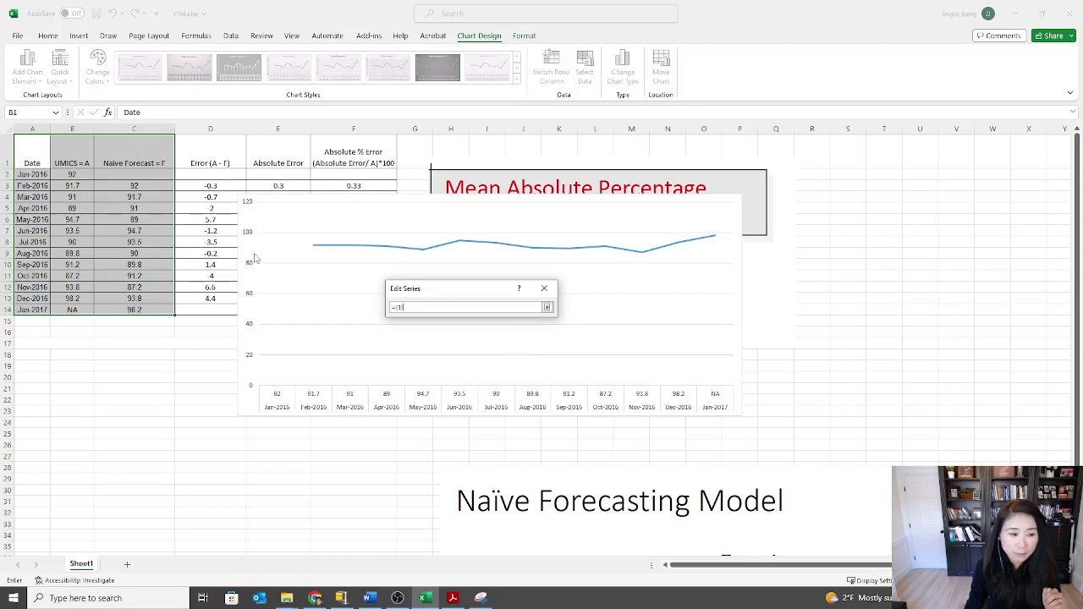
pyautogui.write('+')
pyautogui.click(77, 174)
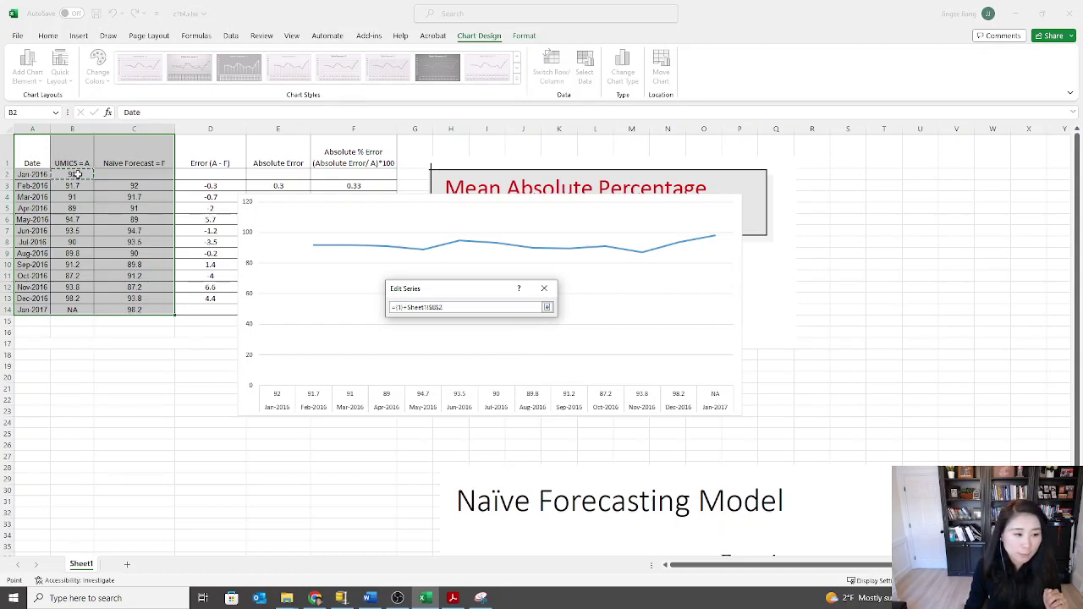
pyautogui.moveTo(75, 182); pyautogui.dragTo(66, 300)
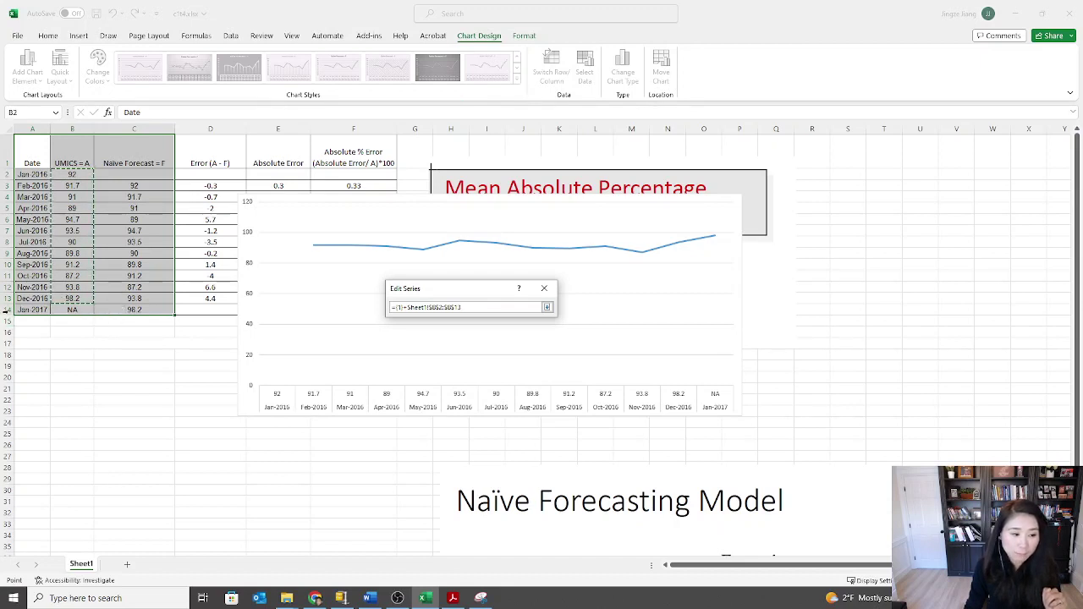
pyautogui.click(547, 308)
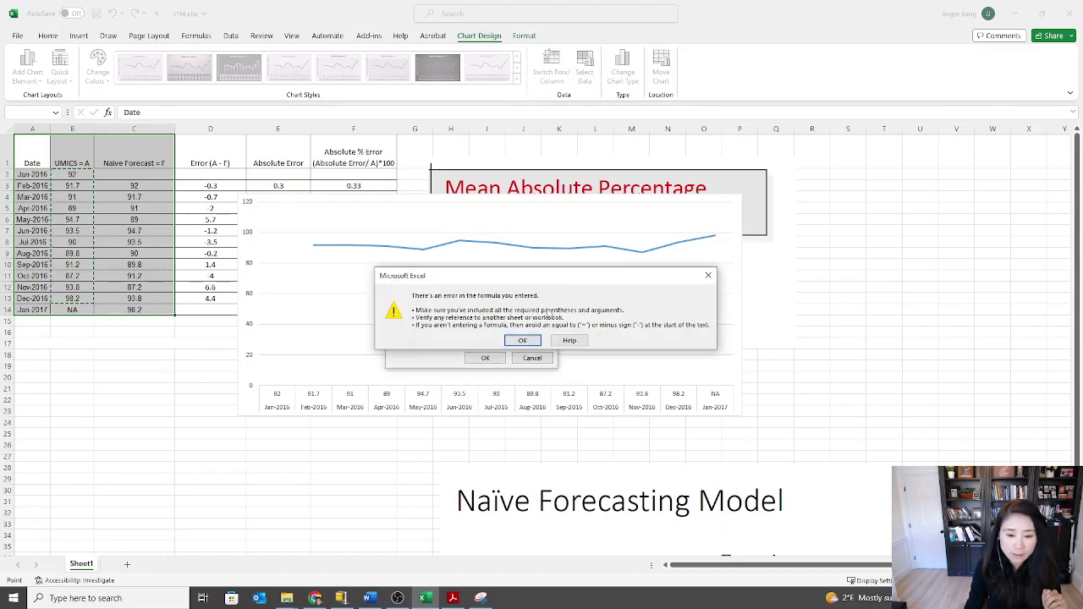
pyautogui.click(522, 341)
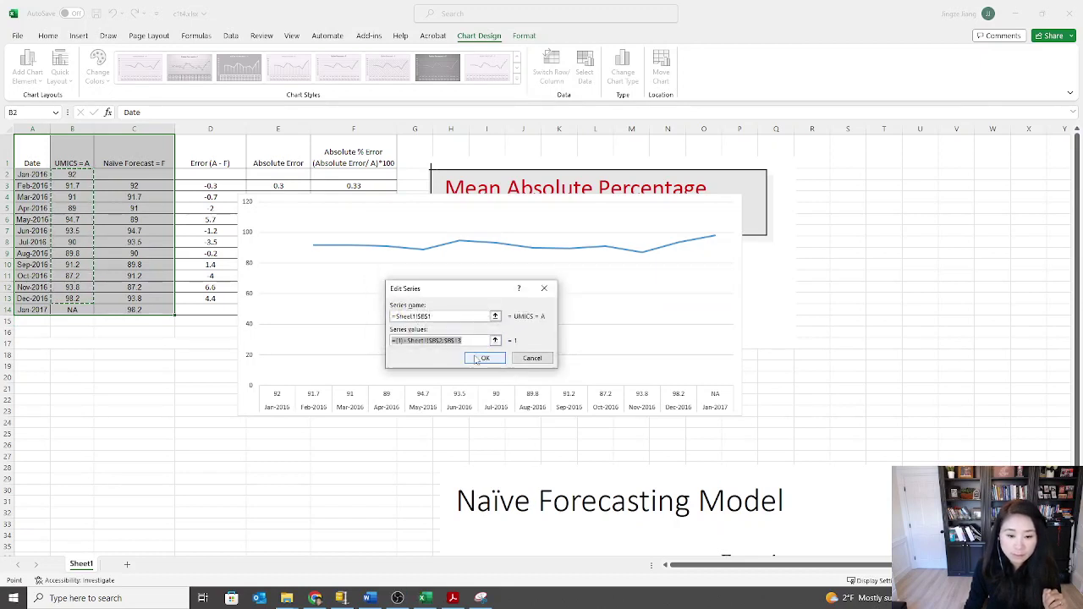
pyautogui.click(485, 358)
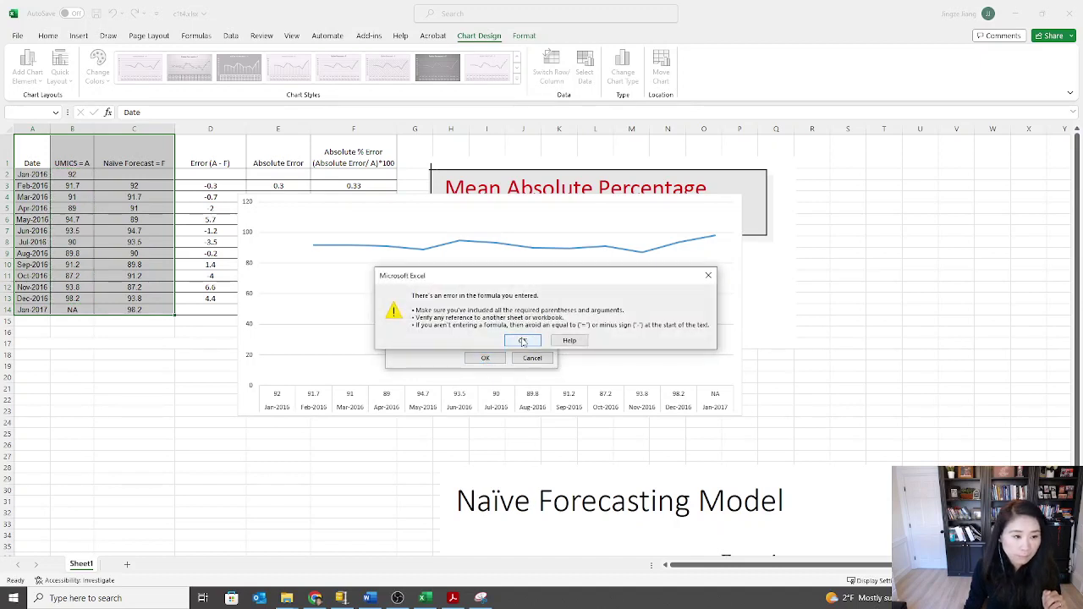
pyautogui.click(522, 341)
# Step: Set the new UMICS series' values to =Sheet1!$B$2:$B$13 and apply the updated chart data source
pyautogui.click(496, 342)
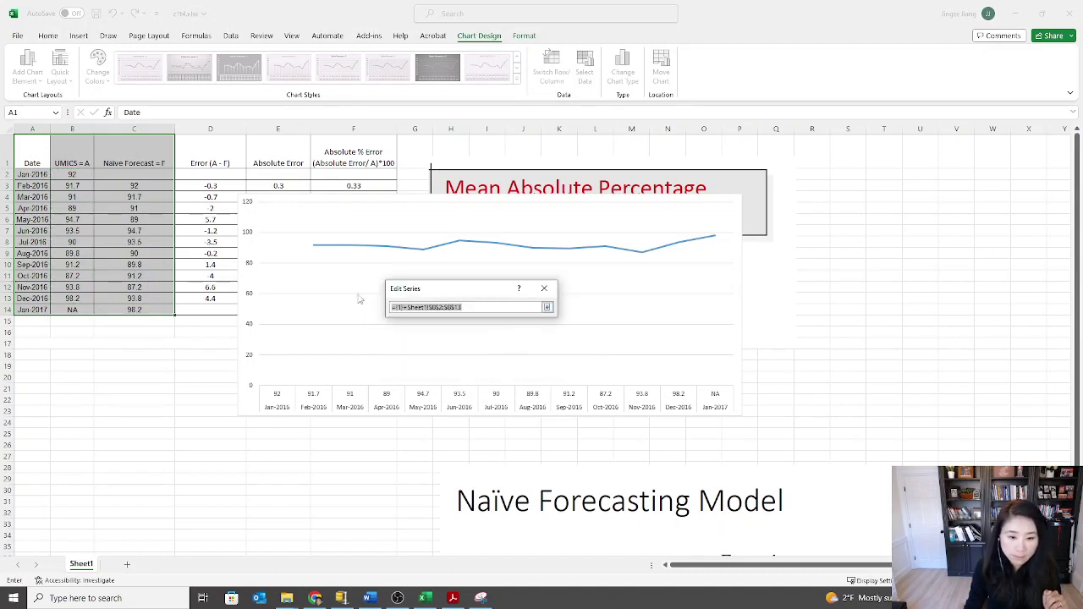
pyautogui.moveTo(72, 176); pyautogui.dragTo(73, 299)
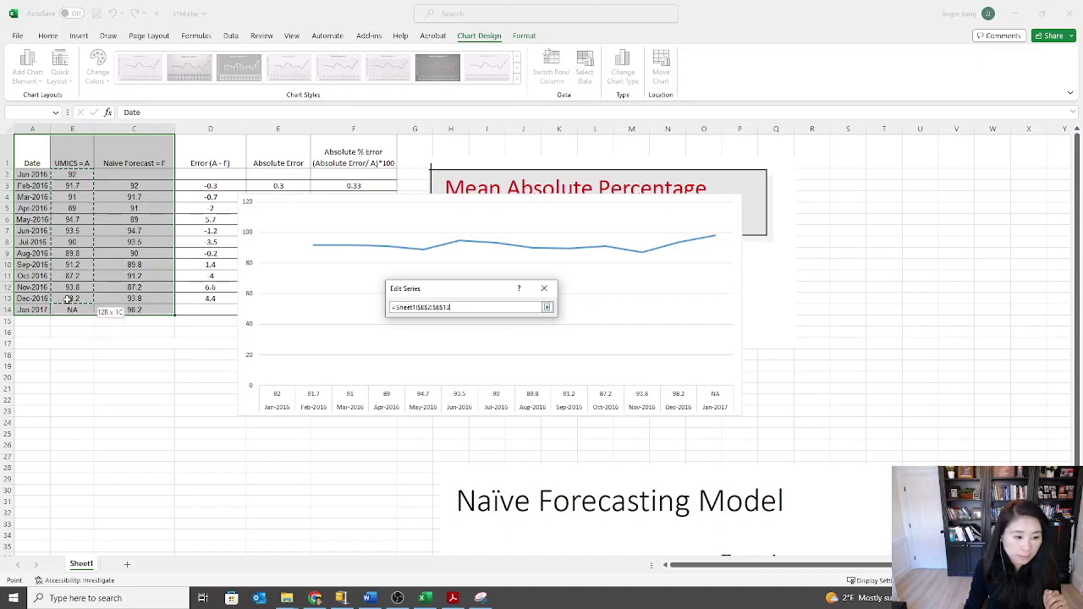
pyautogui.click(547, 307)
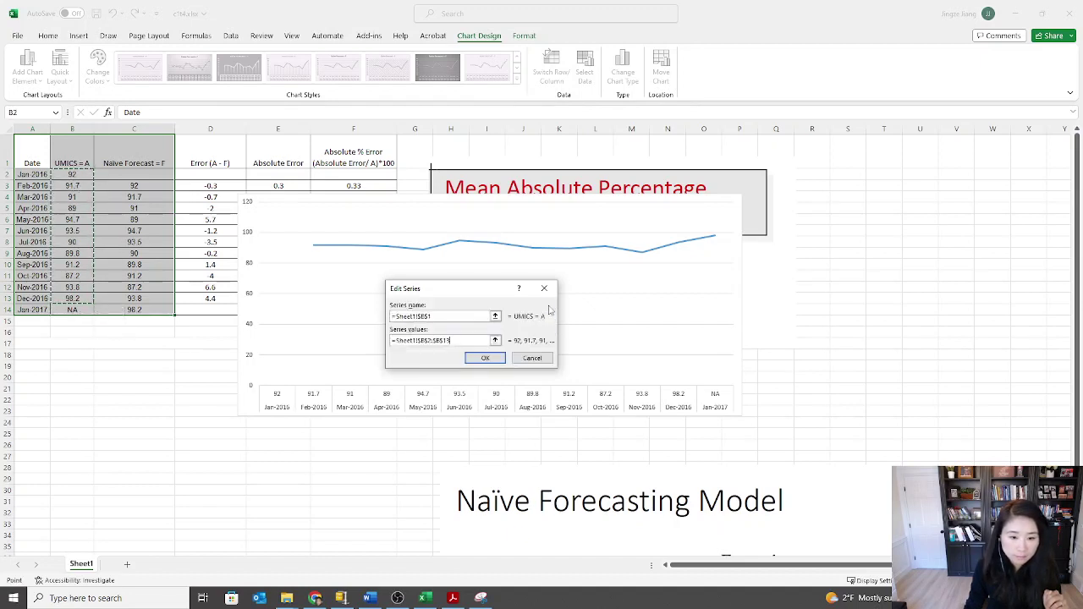
pyautogui.click(499, 358)
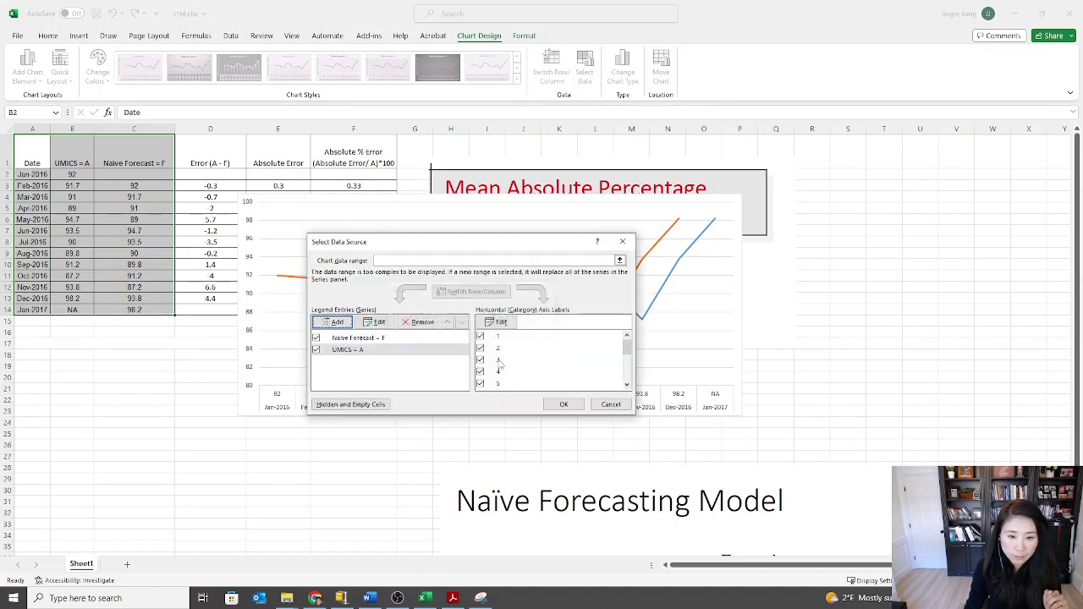
pyautogui.click(563, 404)
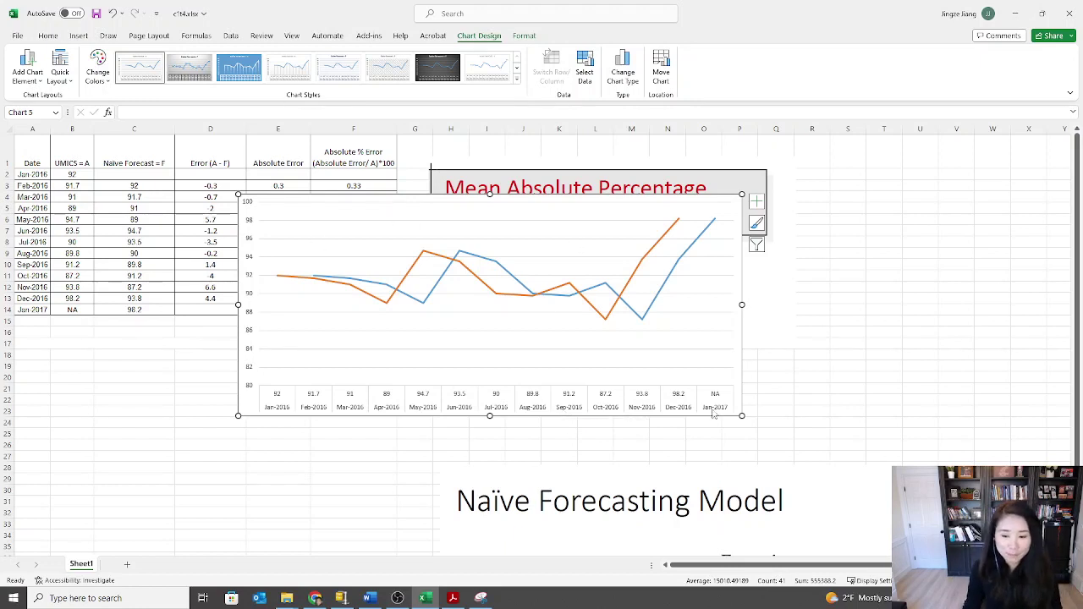
# Step: Add a legend at the top of the chart and resize the chart to span about columns D to O and rows 2 to 26
pyautogui.moveTo(742, 417); pyautogui.dragTo(689, 453)
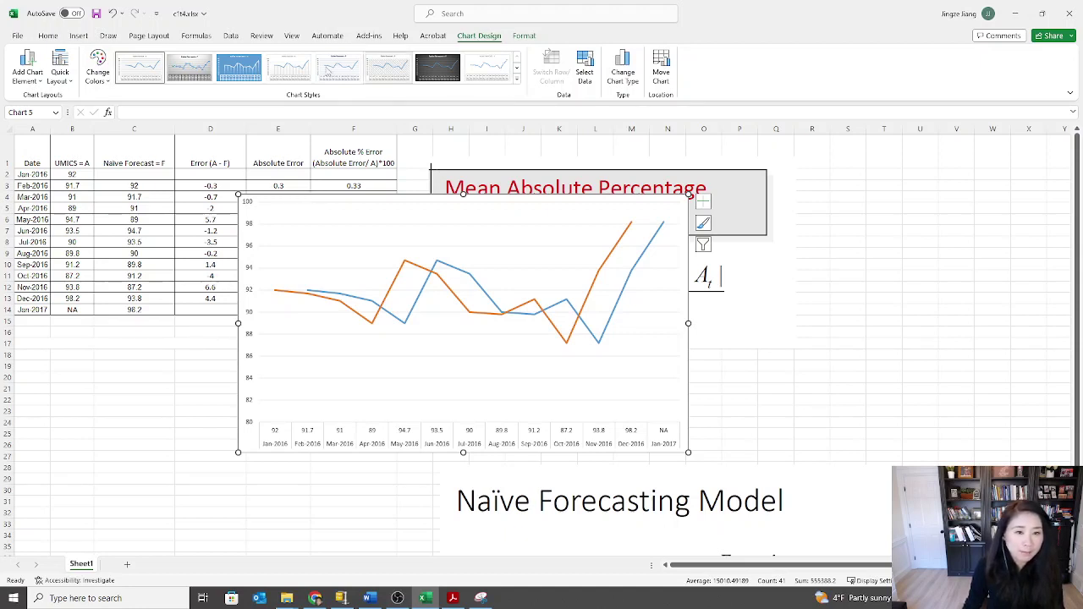
pyautogui.click(26, 76)
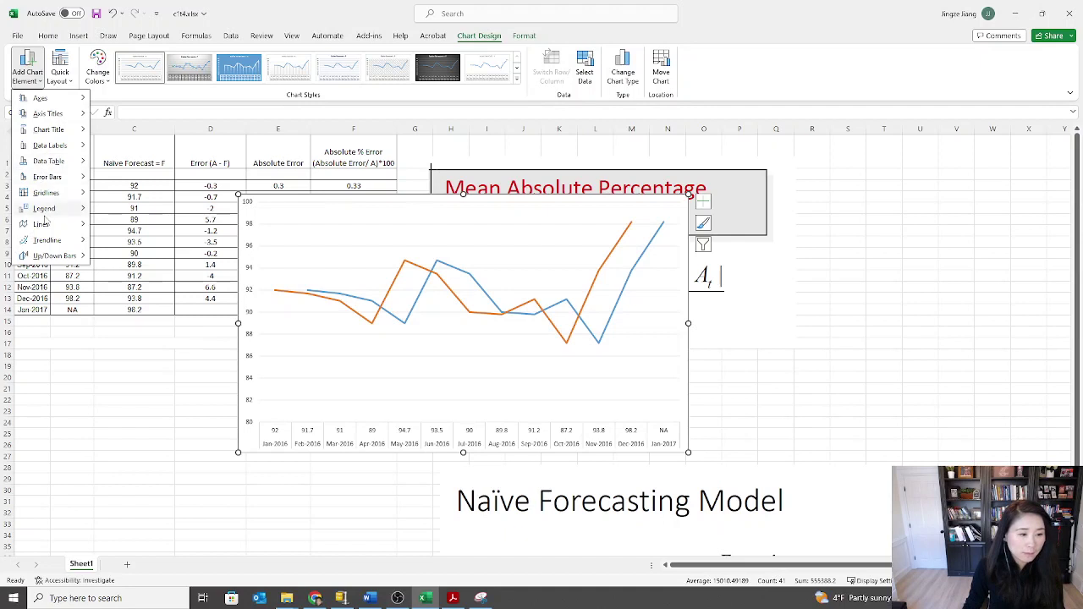
pyautogui.moveTo(53, 213)
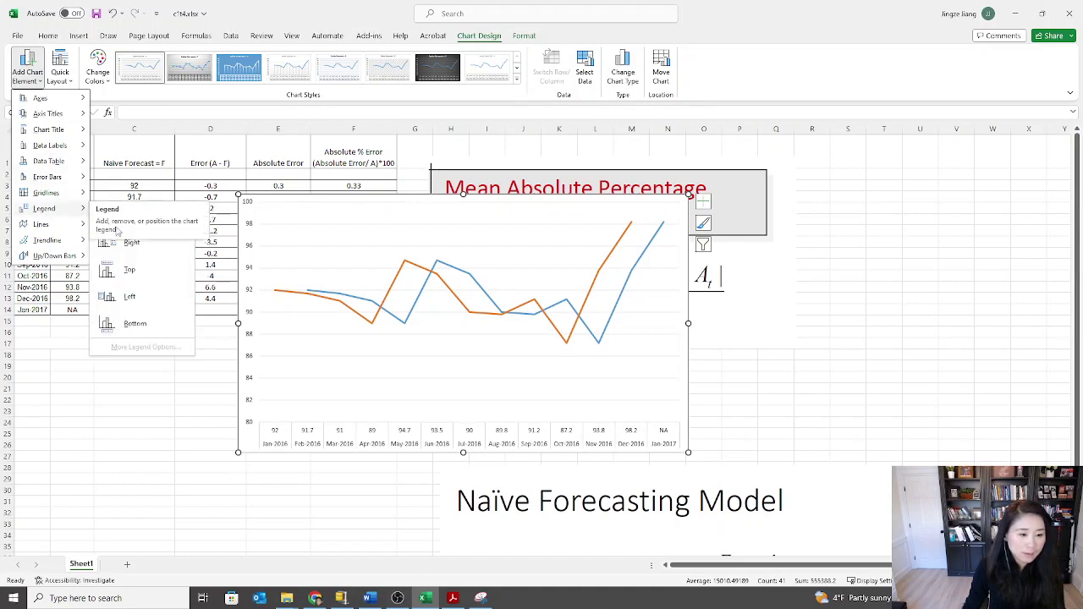
pyautogui.click(128, 273)
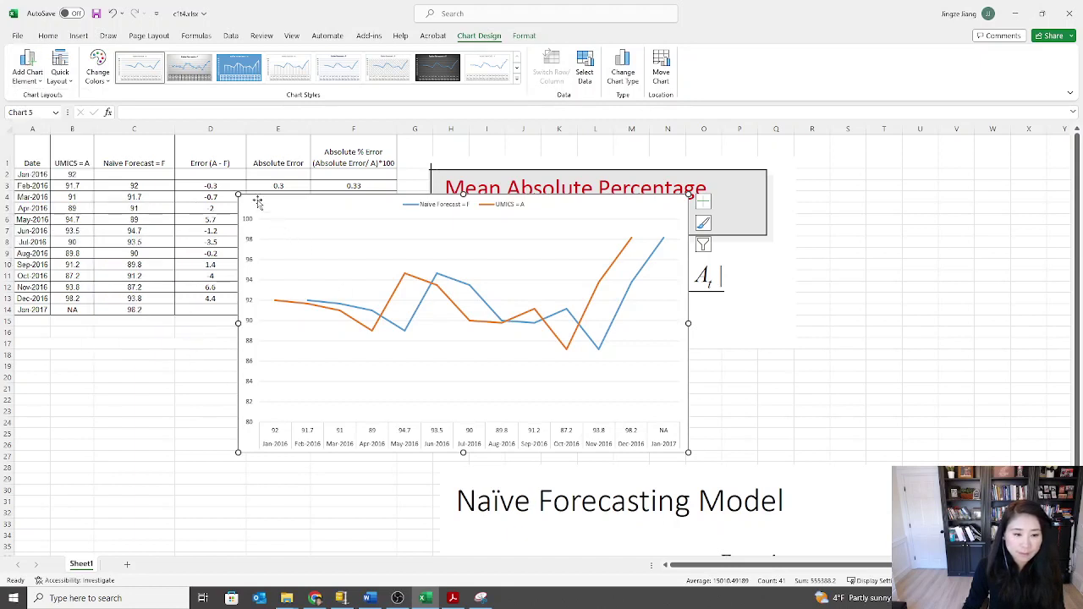
pyautogui.moveTo(239, 195); pyautogui.dragTo(198, 179)
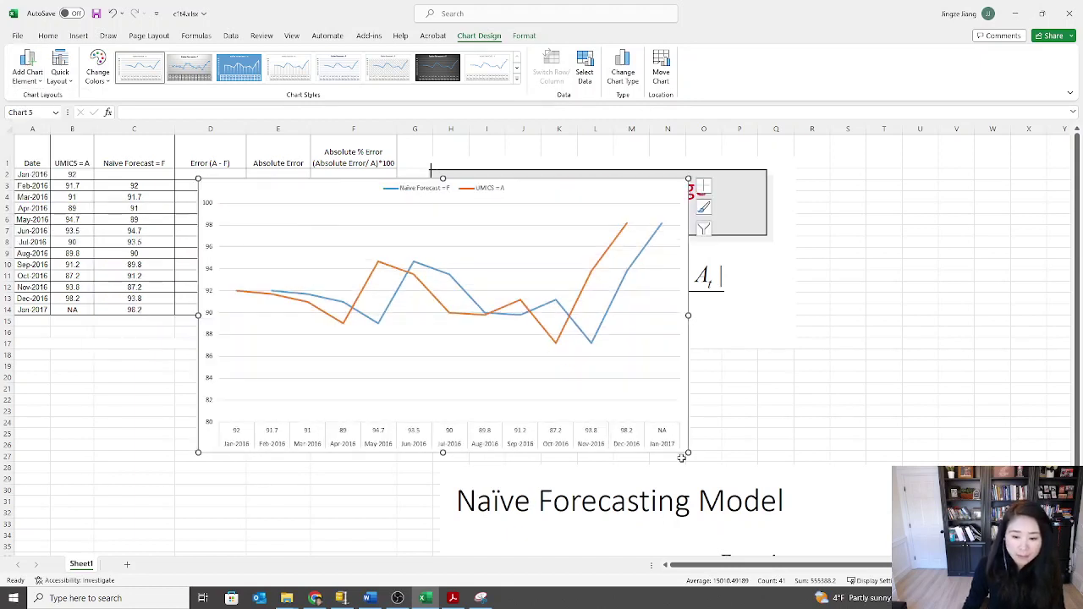
pyautogui.moveTo(685, 453); pyautogui.dragTo(709, 452)
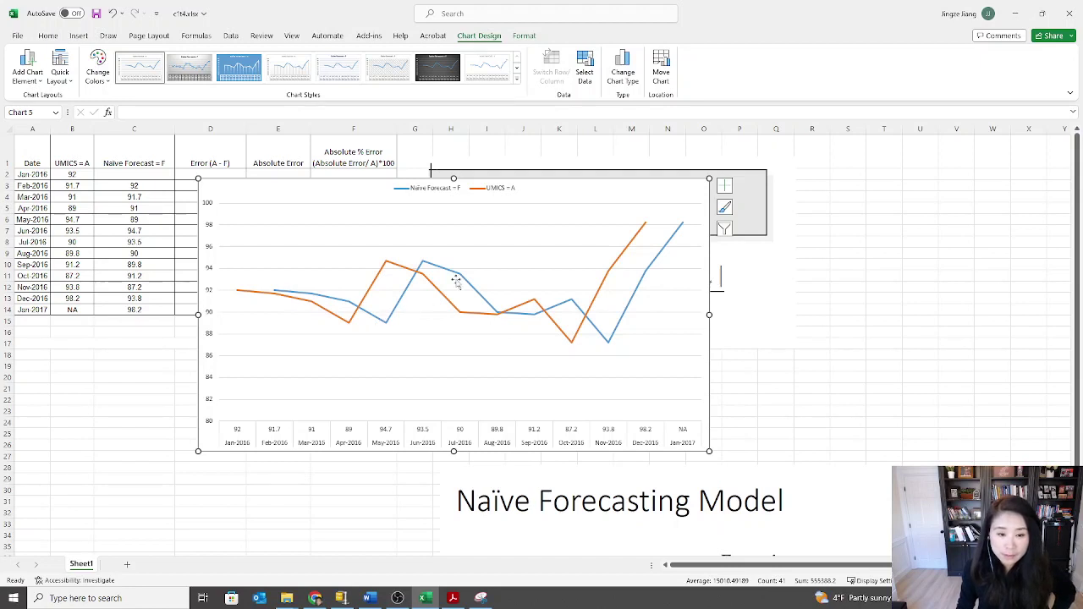
# Step: Format the whole Naïve Forecast series line in the chart with the evenly dashed dash type
pyautogui.click(616, 332)
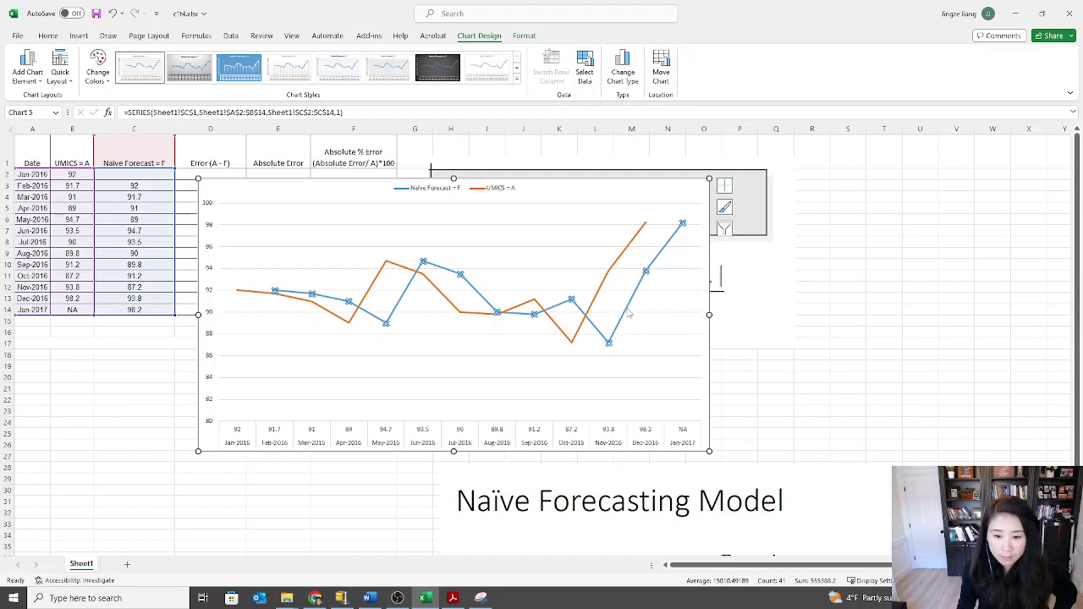
pyautogui.doubleClick(645, 269)
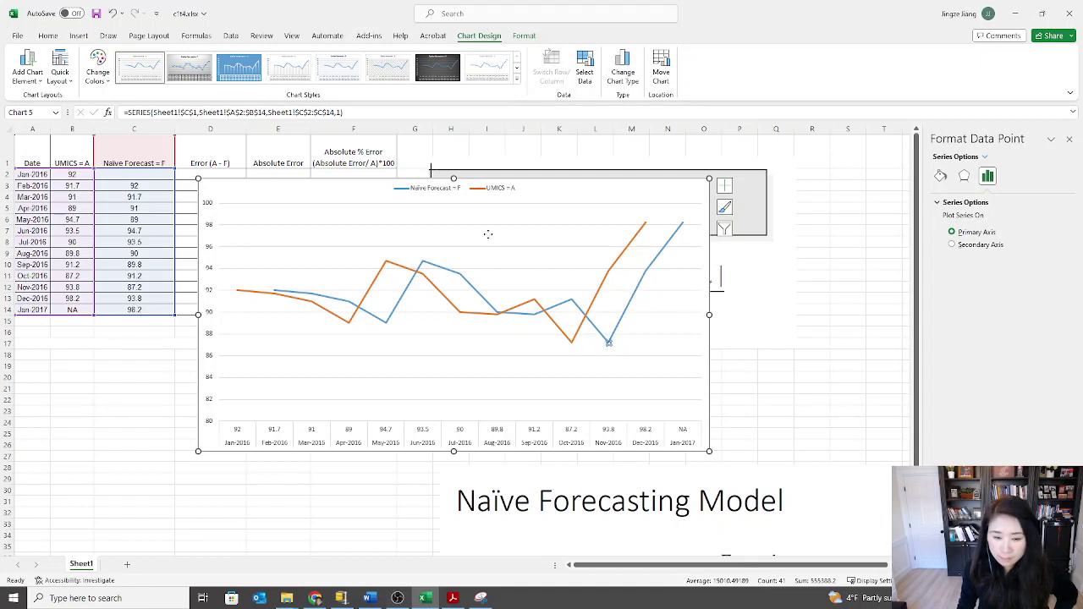
pyautogui.click(488, 237)
pyautogui.click(474, 292)
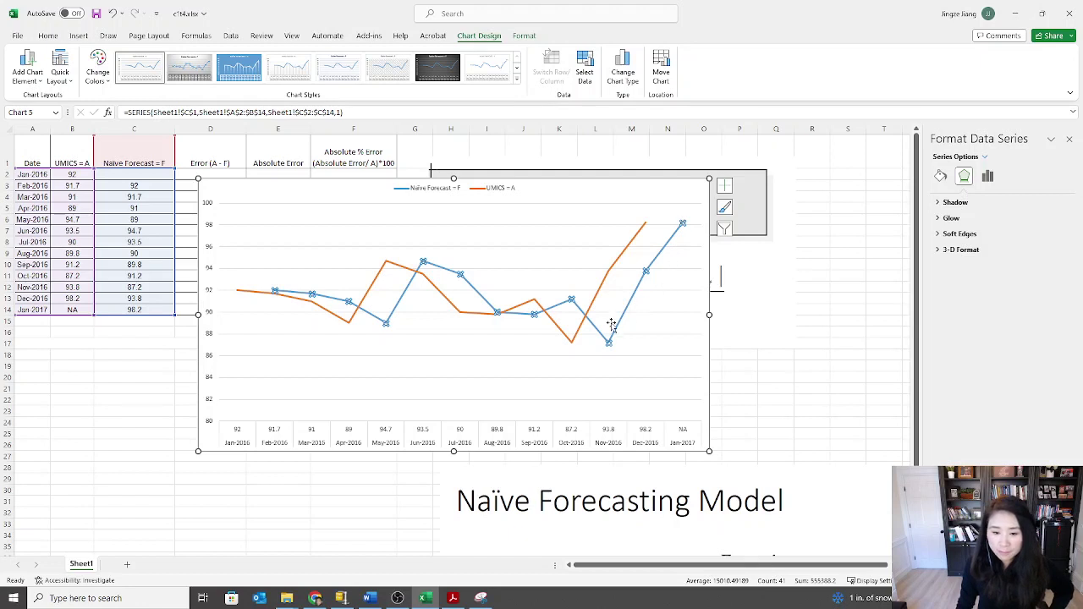
pyautogui.click(941, 178)
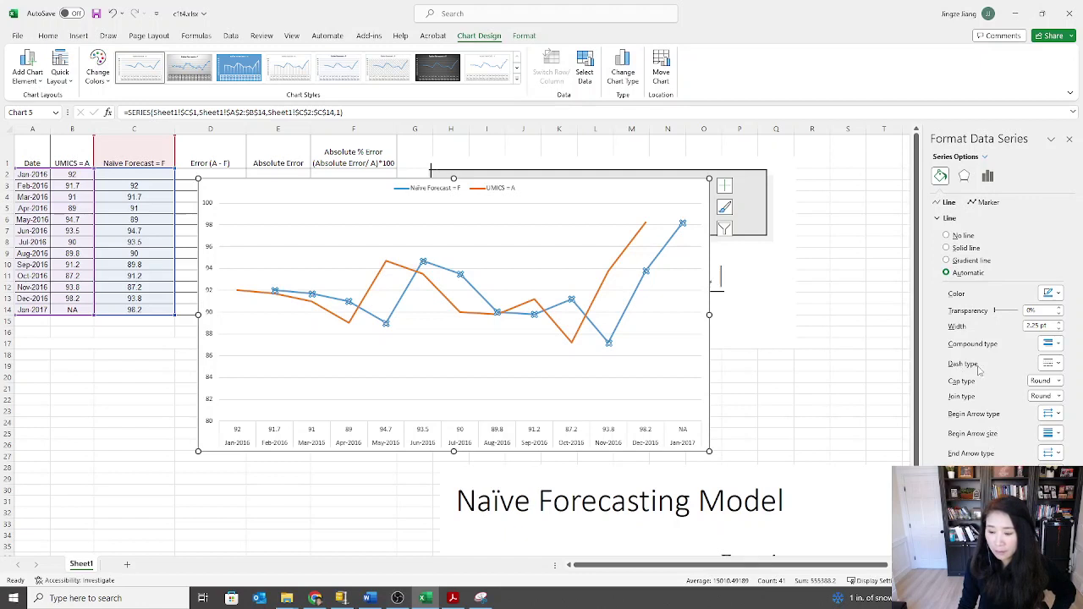
pyautogui.click(1052, 364)
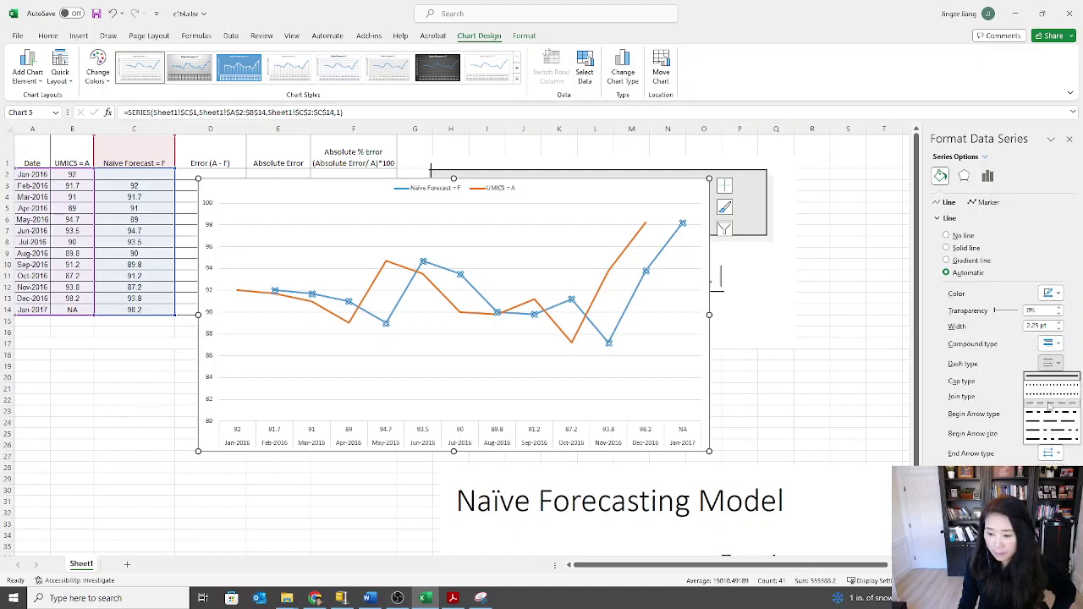
pyautogui.click(1050, 406)
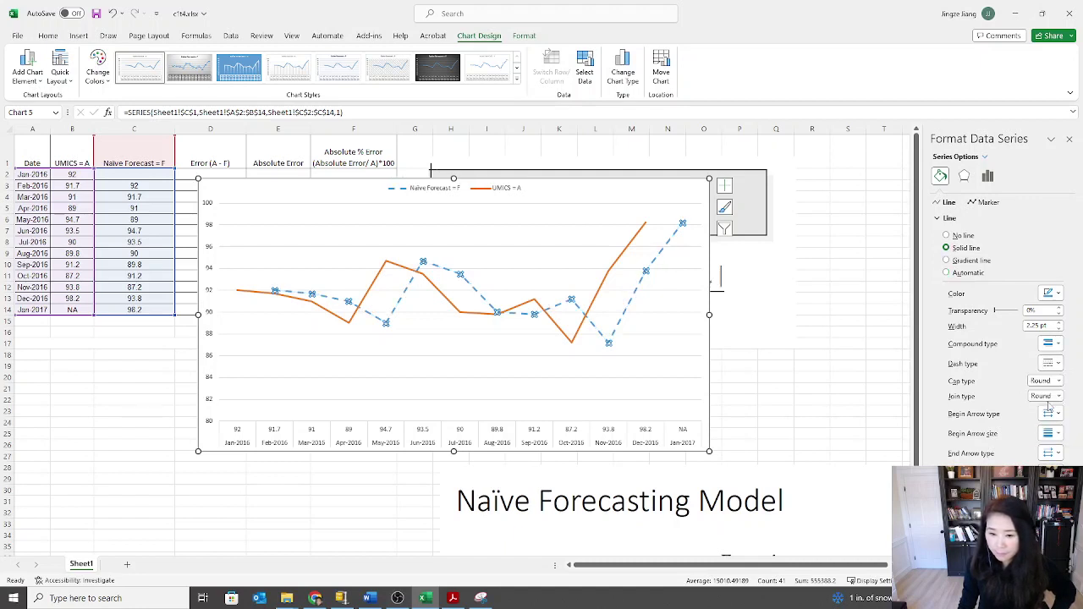
pyautogui.click(833, 342)
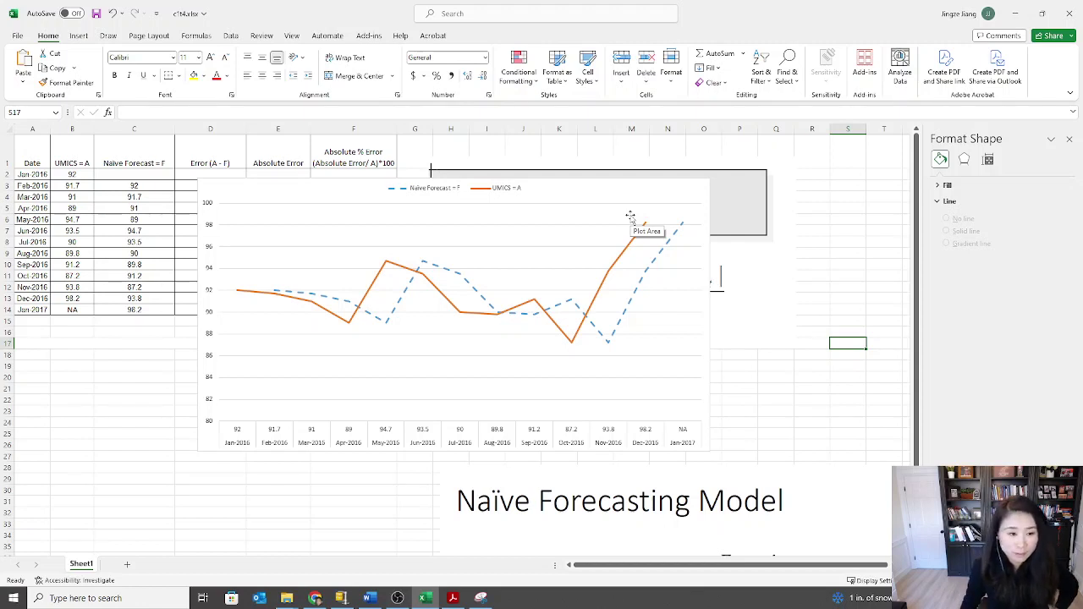
# Step: Move the line chart below the data table, with its upper corner at about column B, row 18
pyautogui.click(522, 209)
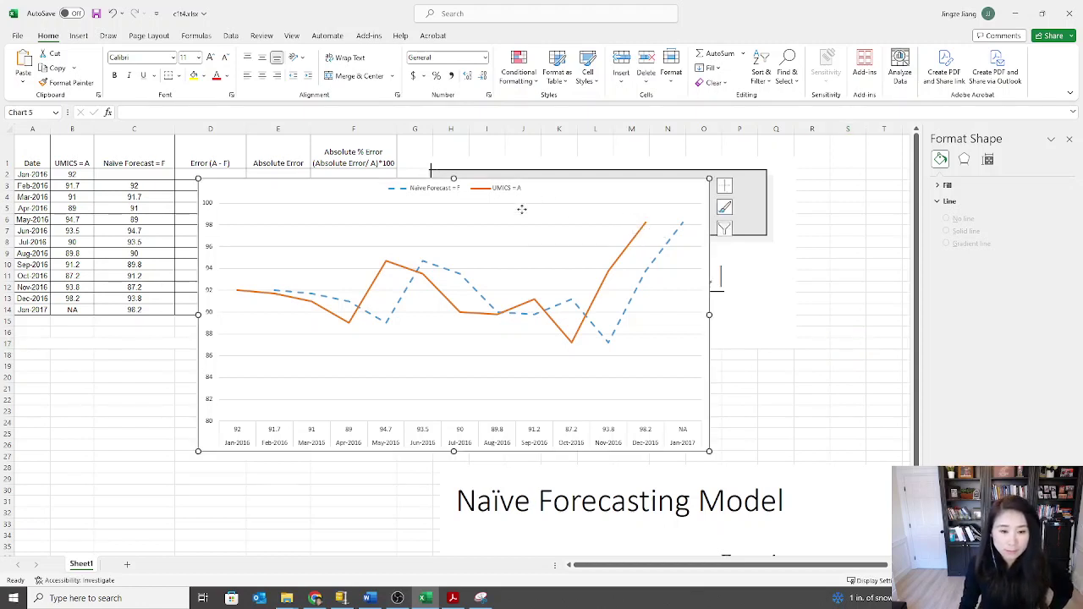
pyautogui.moveTo(523, 209); pyautogui.dragTo(349, 387)
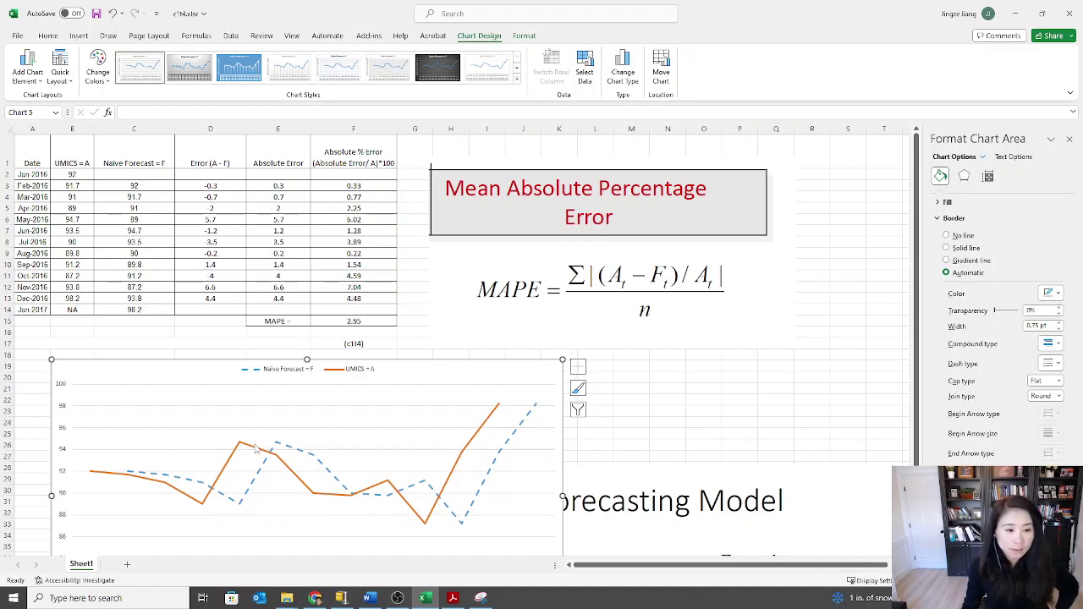
pyautogui.moveTo(255, 448)
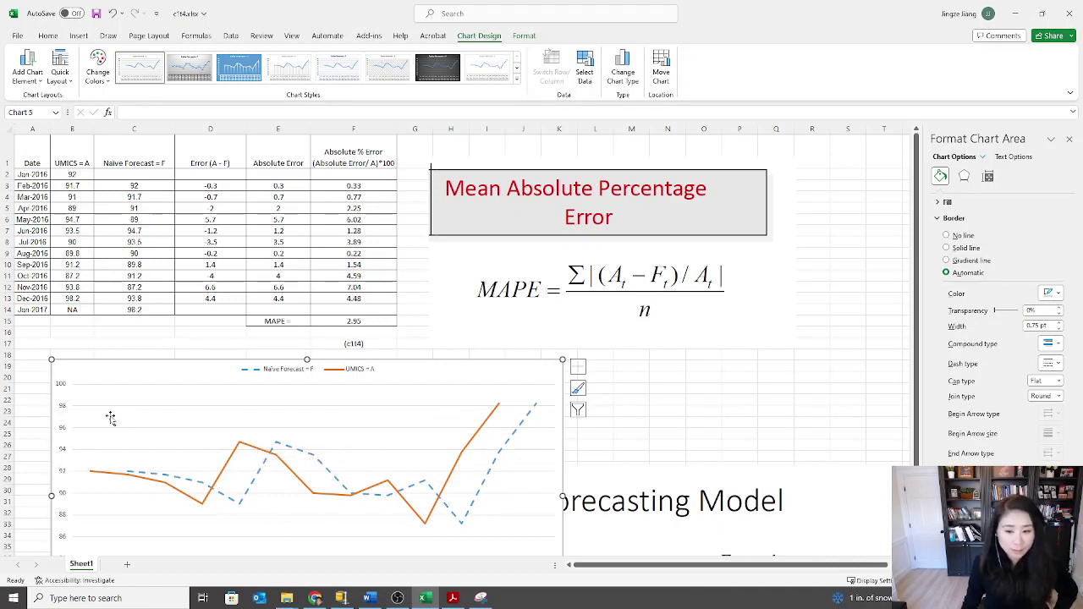